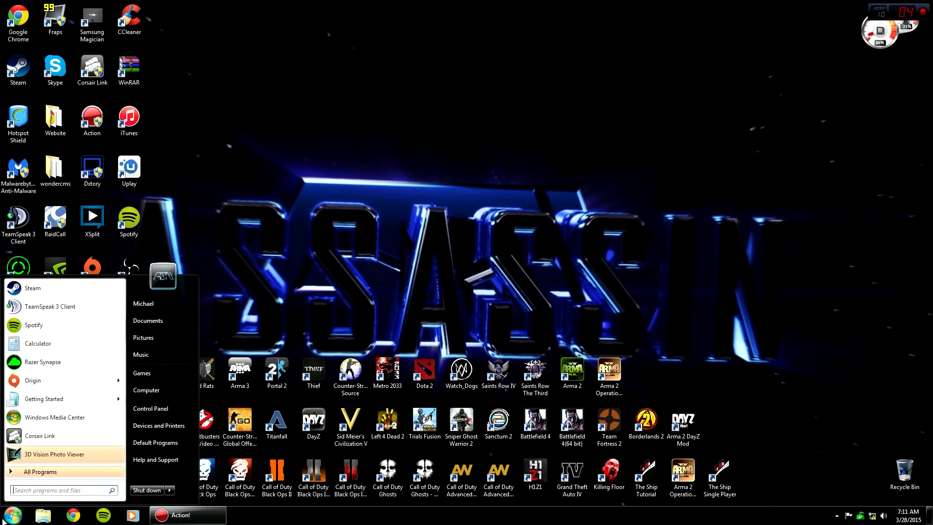
# Turn off Enable transparent glass in the visual effects of the advanced system Performance Options and apply the change
pyautogui.rightClick(169, 389)
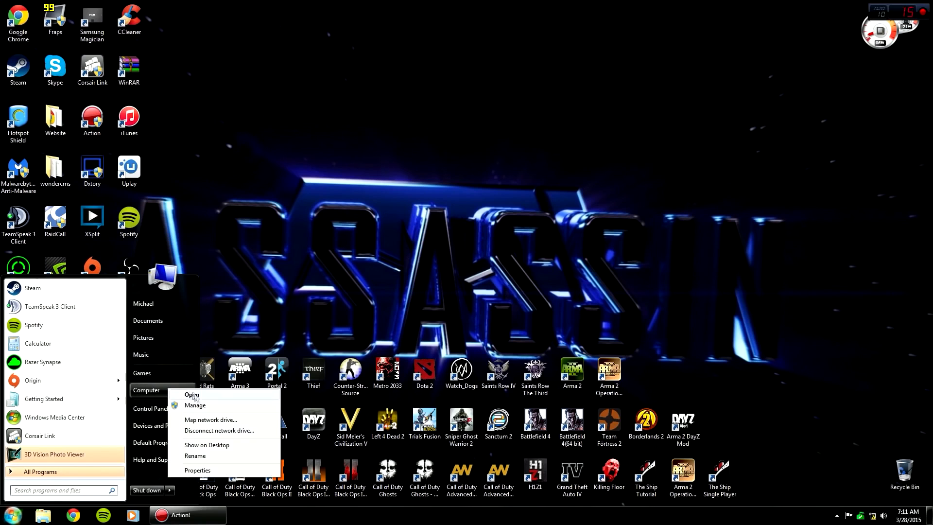
pyautogui.click(211, 470)
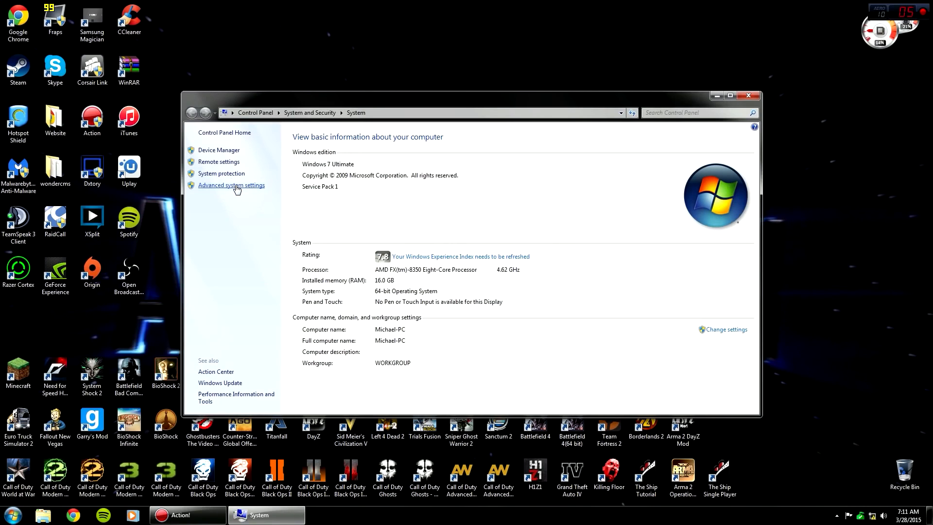
pyautogui.click(237, 187)
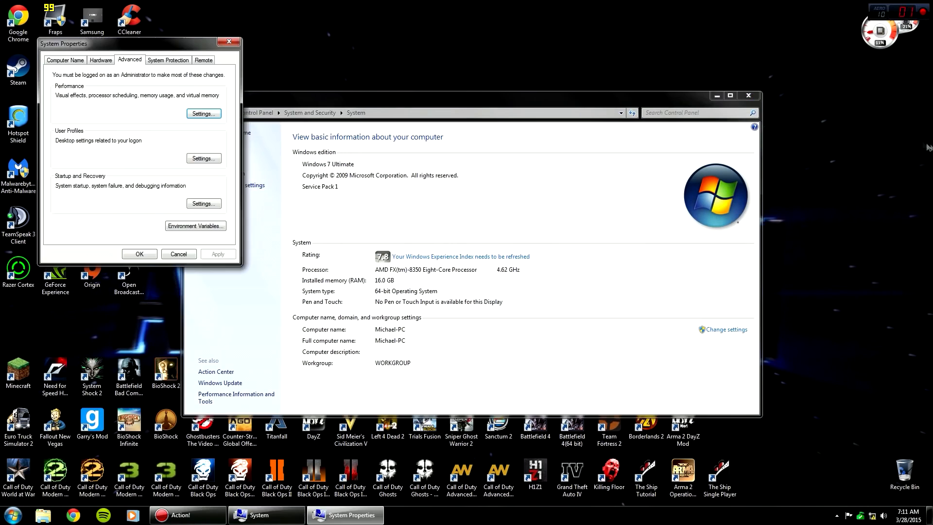
pyautogui.click(210, 115)
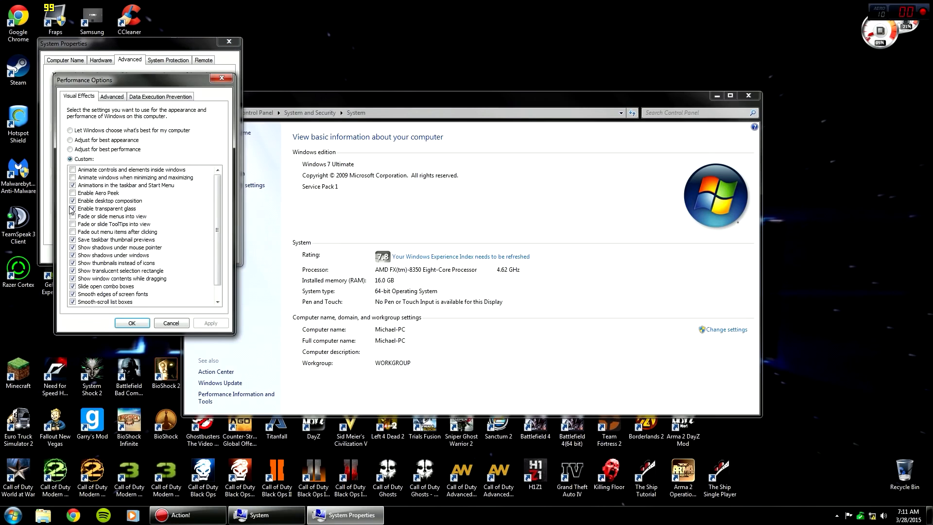
pyautogui.click(72, 208)
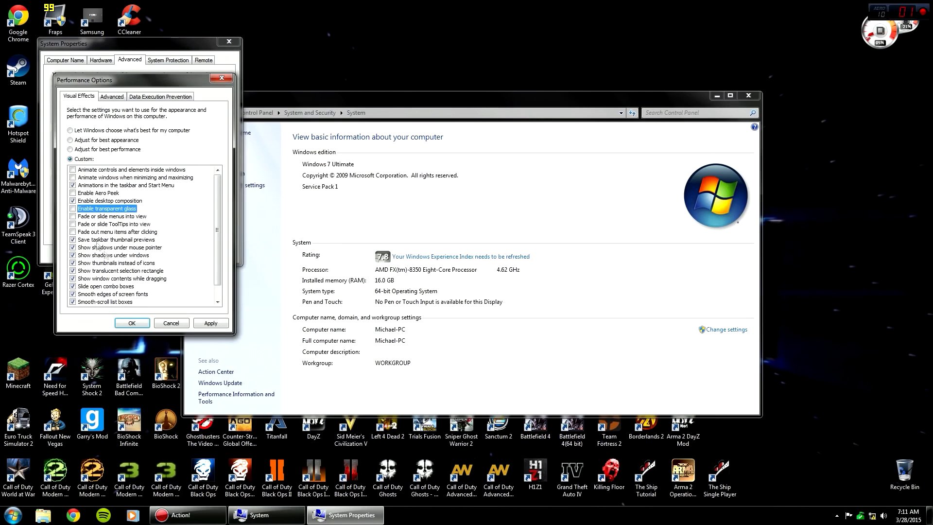
pyautogui.click(210, 323)
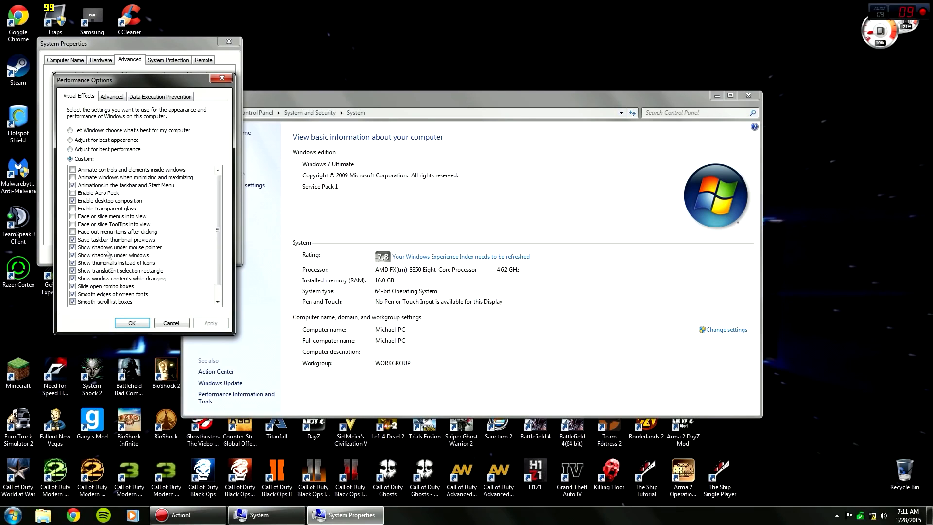
pyautogui.moveTo(217, 209)
pyautogui.mouseDown()
pyautogui.moveTo(215, 263)
pyautogui.moveTo(216, 191)
pyautogui.moveTo(215, 227)
pyautogui.mouseUp()
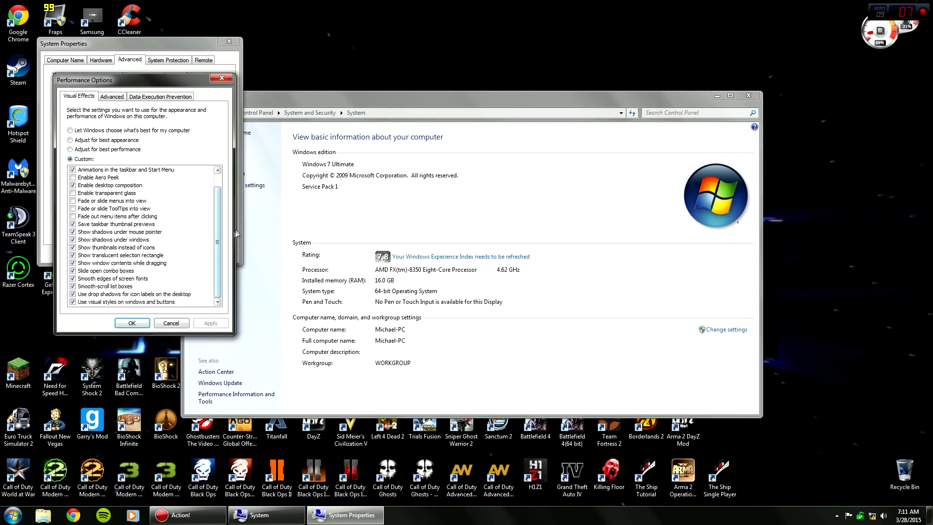
pyautogui.scroll(1, 190, 177)
# Review the virtual memory paging file settings for drive C: and close the Performance Options
pyautogui.click(112, 96)
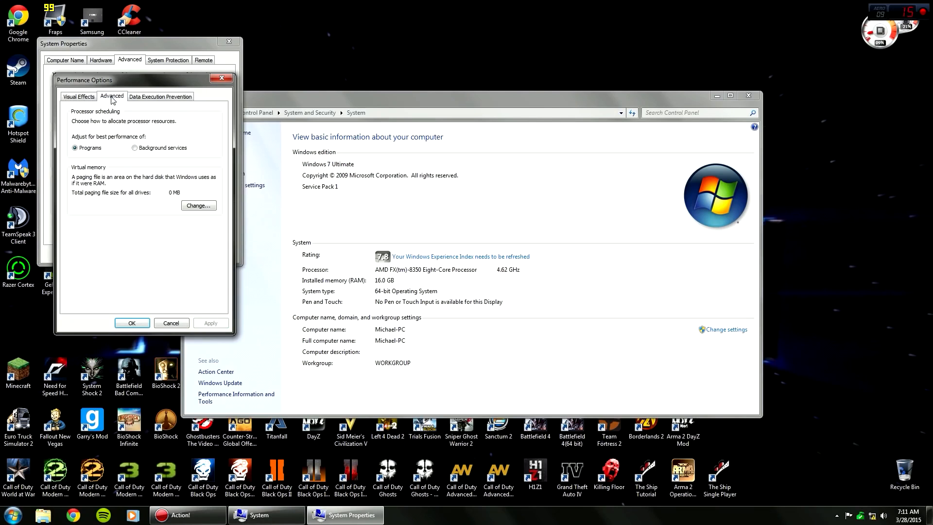
pyautogui.click(212, 208)
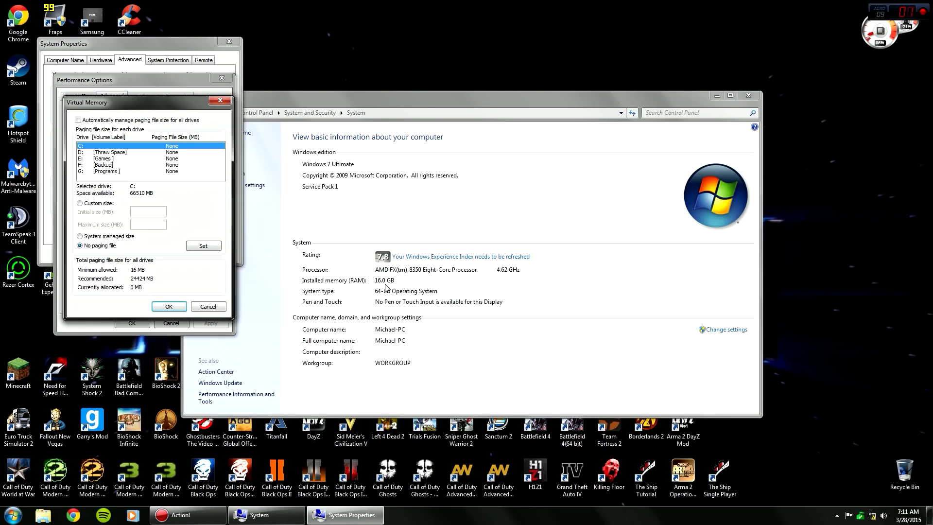
pyautogui.click(168, 306)
pyautogui.click(131, 322)
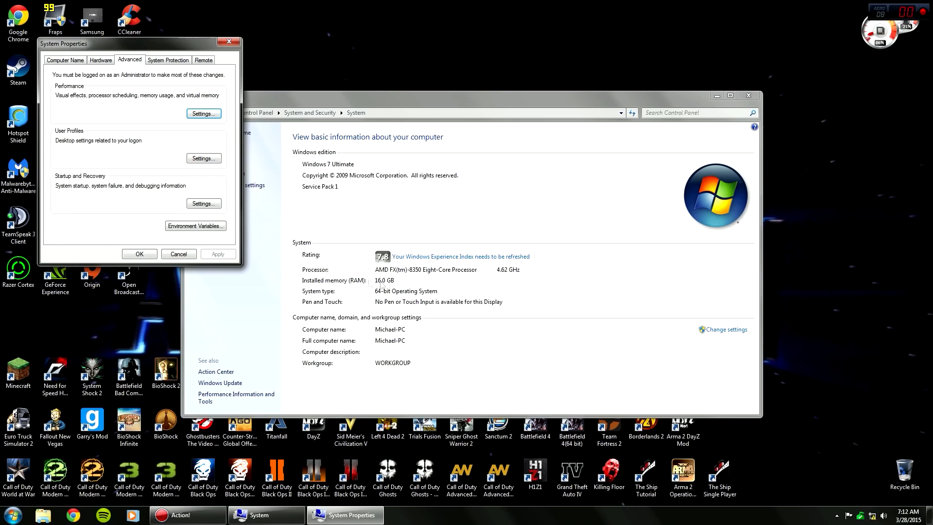
# Check the system protection setting of Local Disk (C:) and close the System Properties and System windows
pyautogui.click(168, 60)
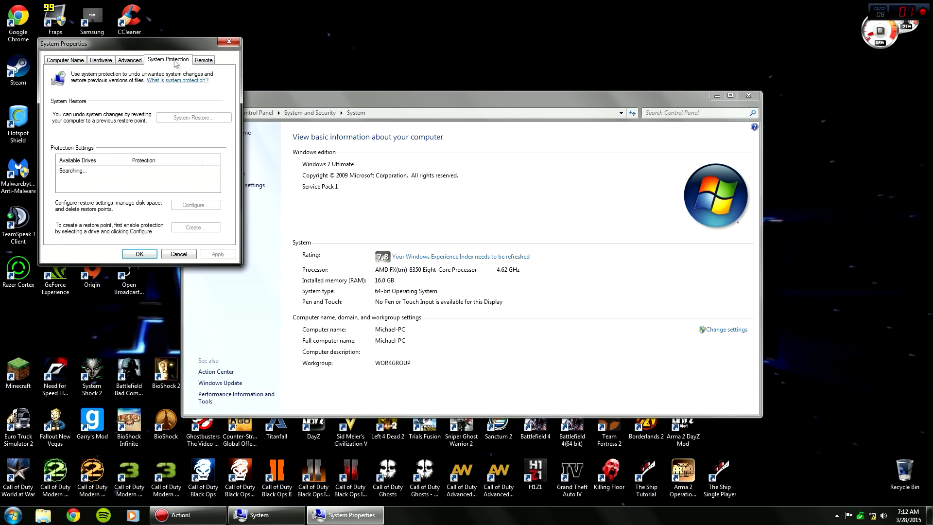
pyautogui.scroll(-1, 217, 170)
pyautogui.click(111, 188)
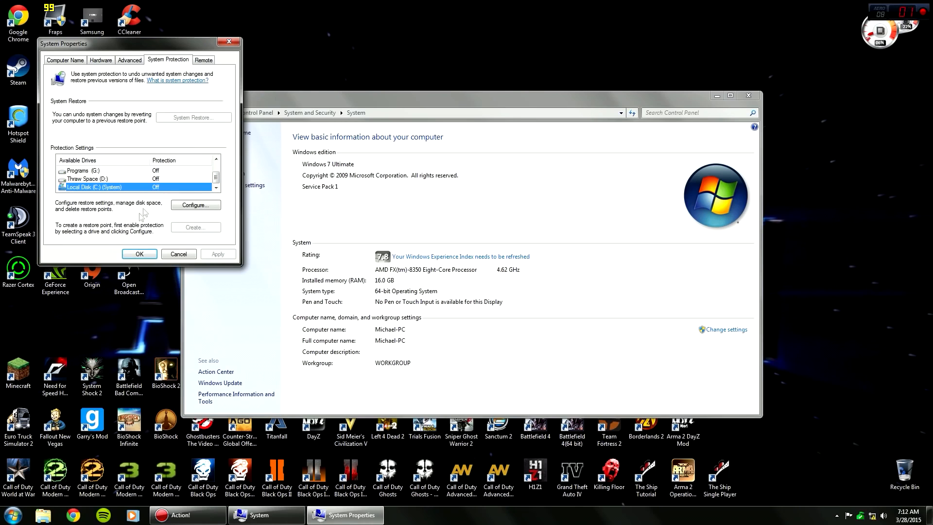
pyautogui.click(139, 254)
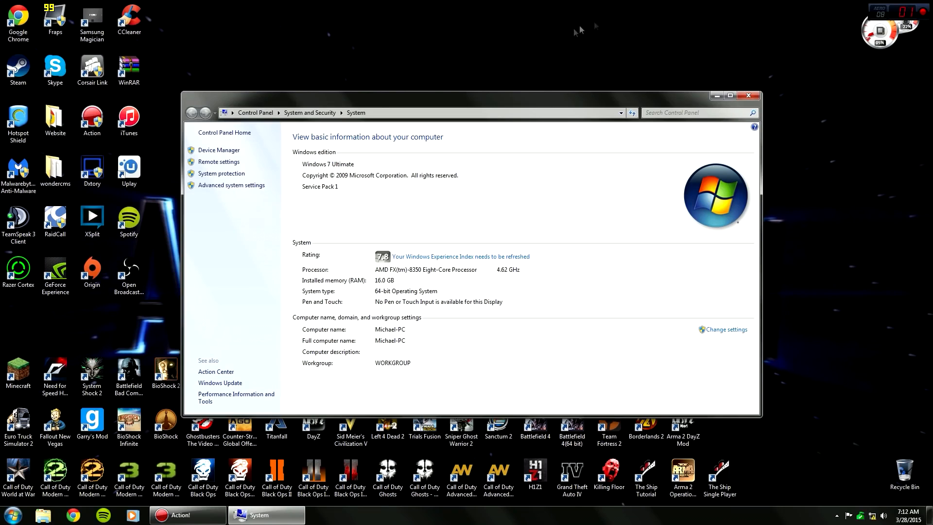
pyautogui.click(746, 96)
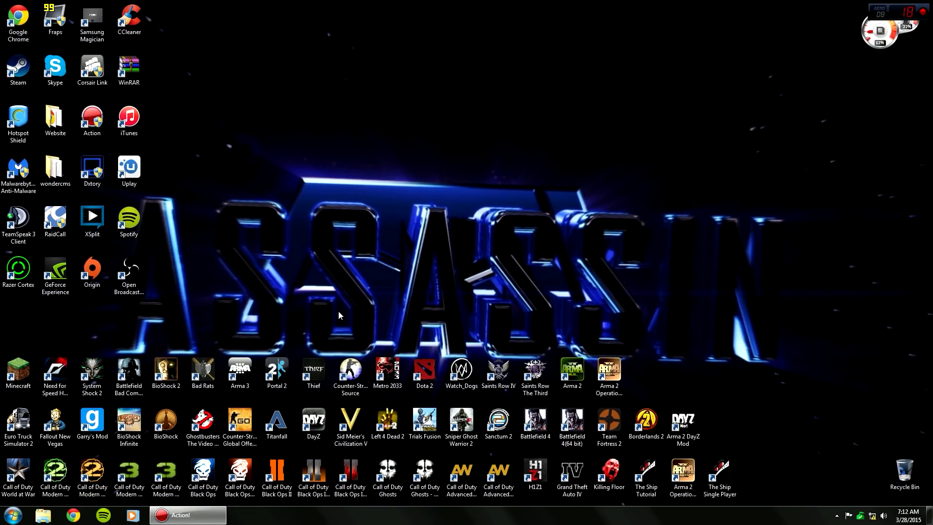
# Open the device policies of the Samsung SSD 840 EVO 120GB from the hardware properties of Local Disk (C:)
pyautogui.click(44, 515)
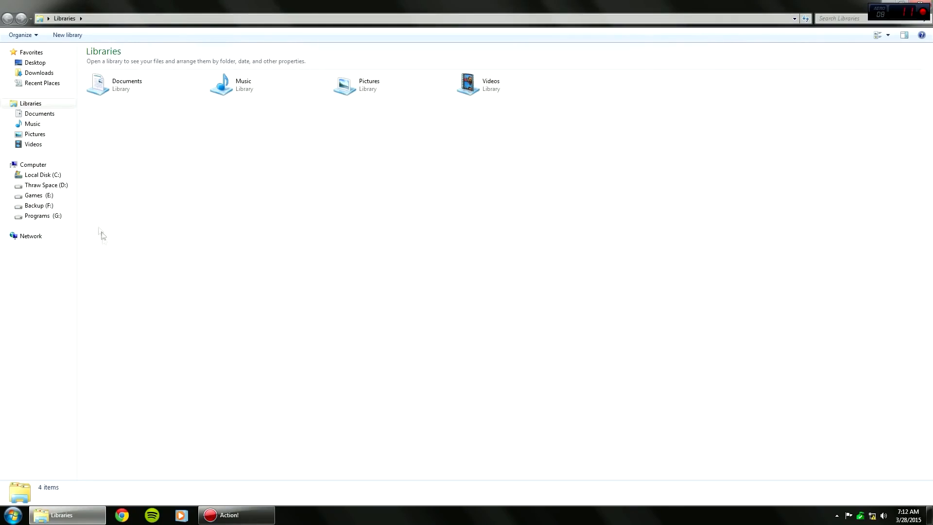
pyautogui.click(36, 165)
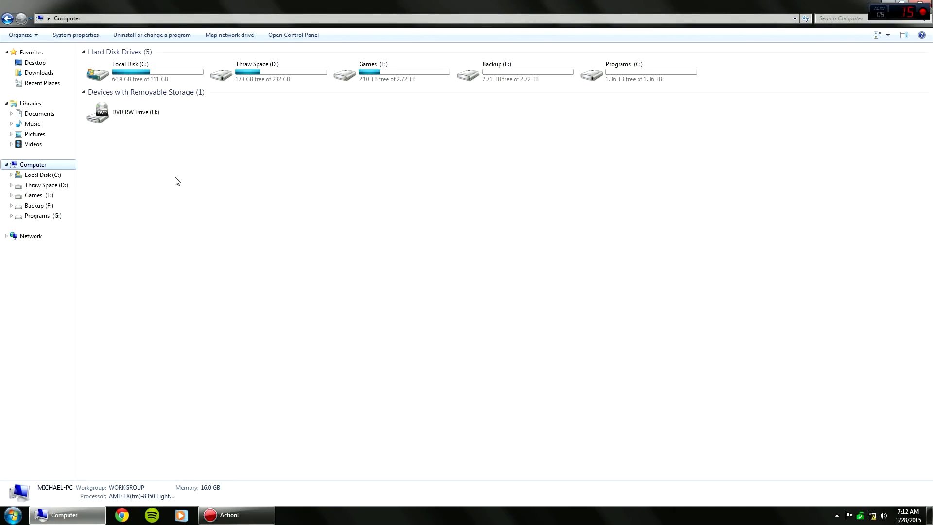
pyautogui.click(142, 73)
pyautogui.rightClick(143, 73)
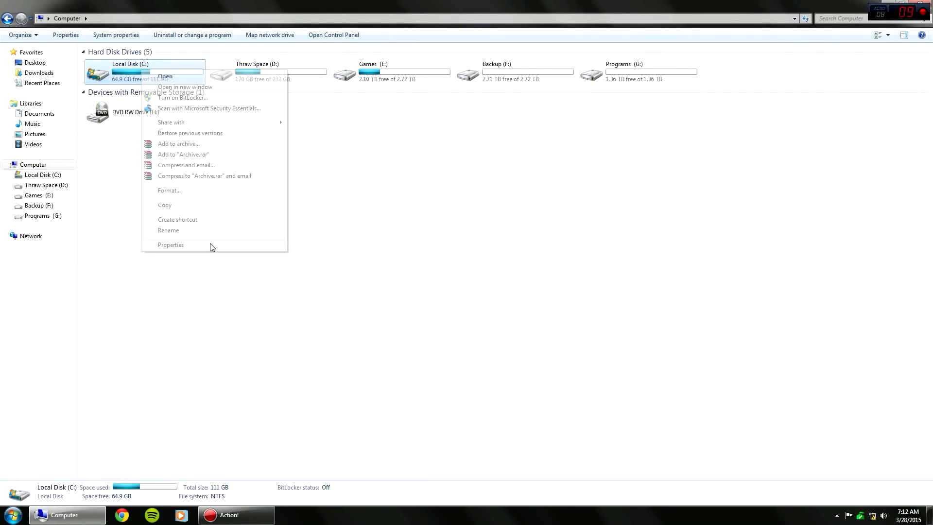
pyautogui.click(210, 243)
pyautogui.click(250, 103)
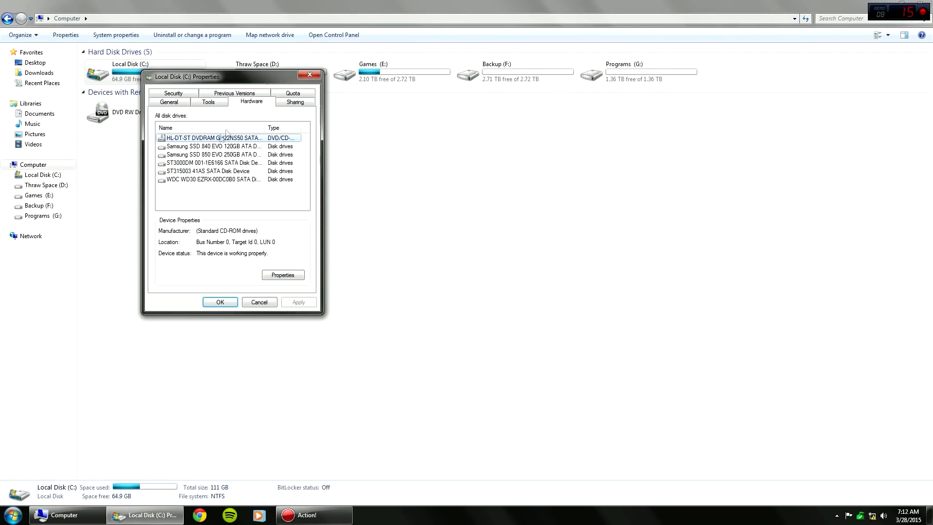
pyautogui.click(190, 148)
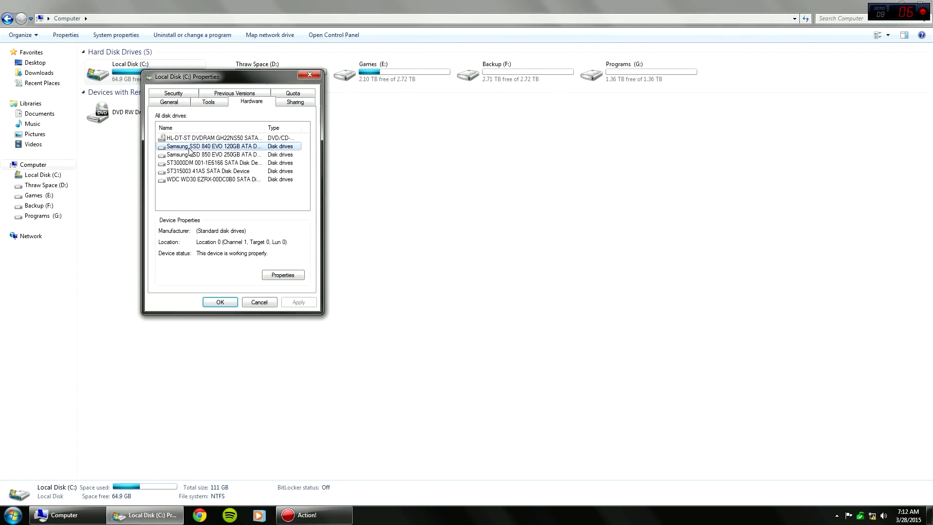
pyautogui.click(281, 275)
pyautogui.click(200, 138)
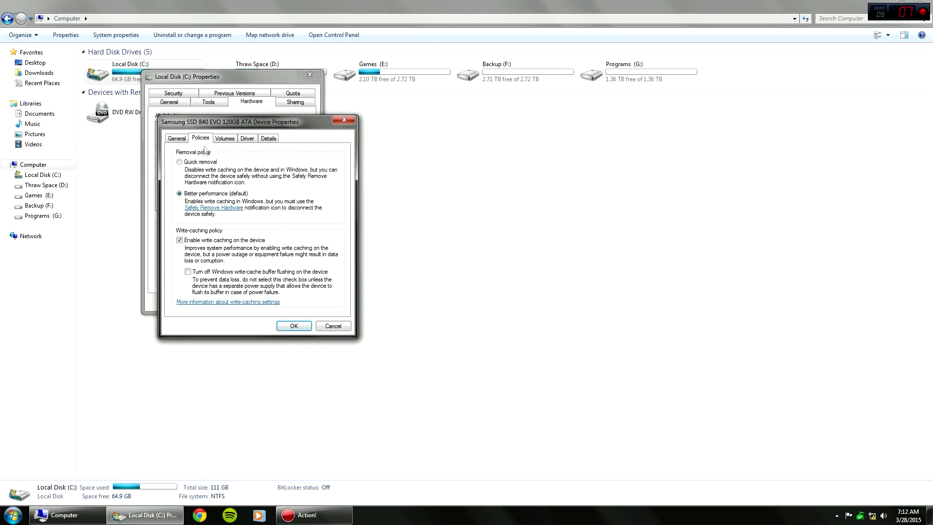
# Keep write caching enabled for the SSD, turn off Windows write-cache buffer flushing, and accept the drive properties
pyautogui.click(179, 240)
pyautogui.click(179, 240)
pyautogui.click(179, 240)
pyautogui.click(188, 271)
pyautogui.click(294, 325)
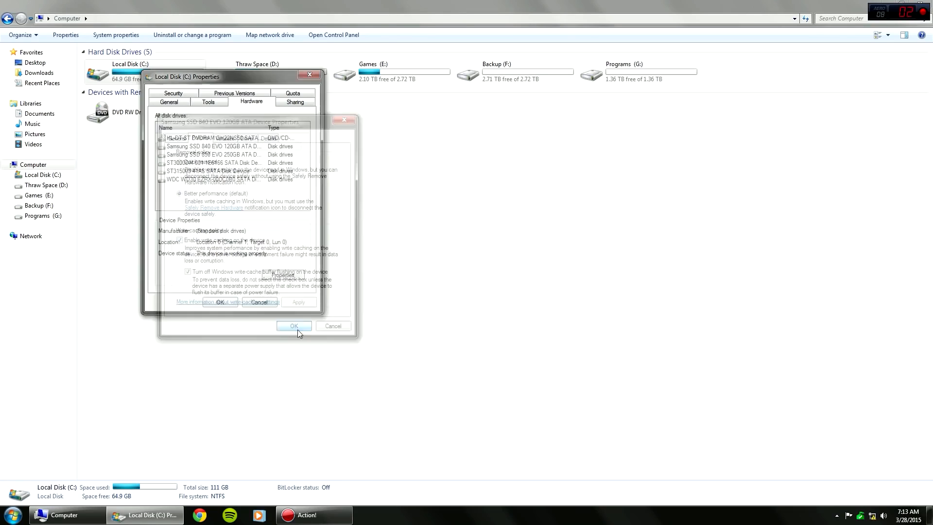
pyautogui.click(226, 304)
pyautogui.click(296, 258)
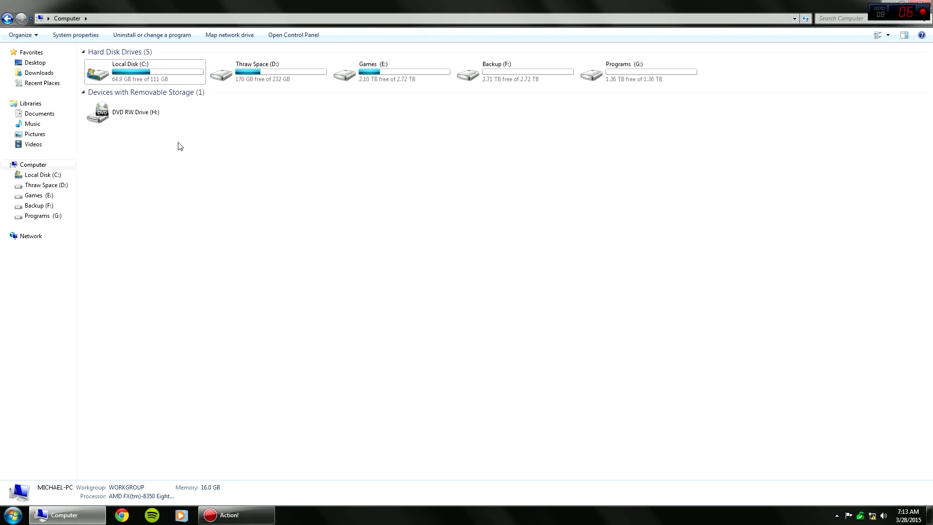
# Reopen the policies of the Samsung SSD 840 EVO 120GB through the properties of Local Disk (C:)
pyautogui.rightClick(161, 67)
pyautogui.rightClick(136, 71)
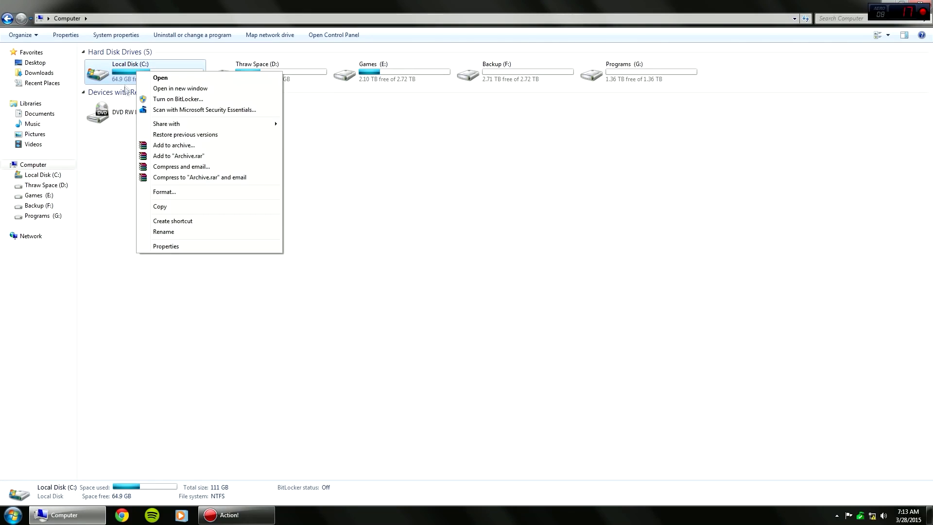
pyautogui.click(180, 243)
pyautogui.click(245, 104)
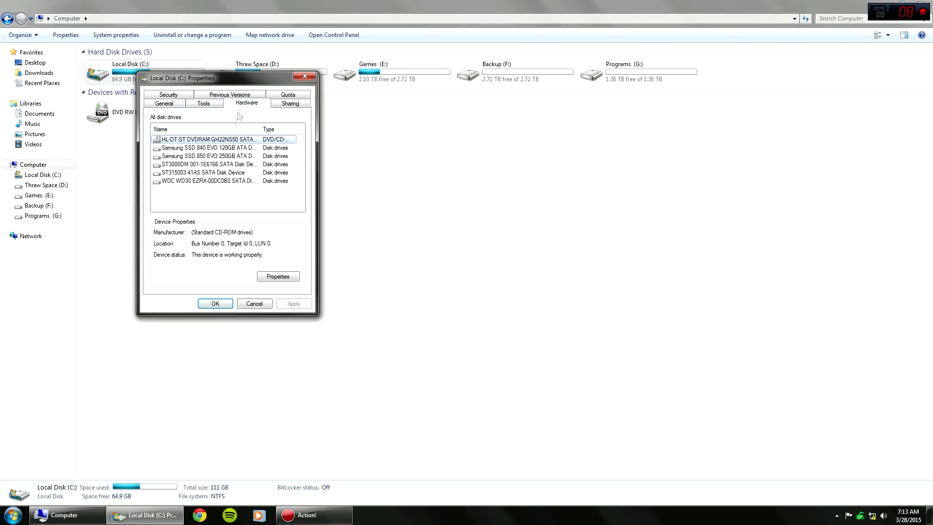
pyautogui.click(184, 151)
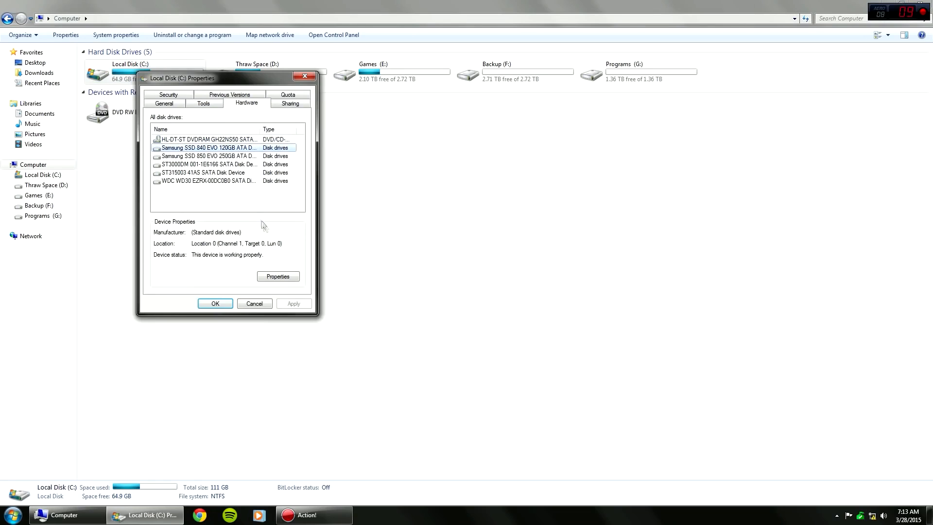
pyautogui.click(285, 276)
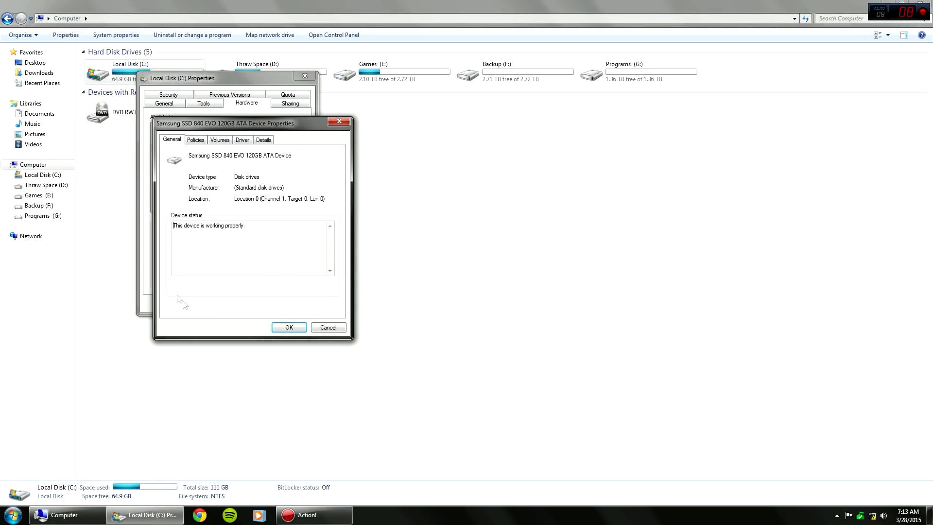
pyautogui.click(197, 140)
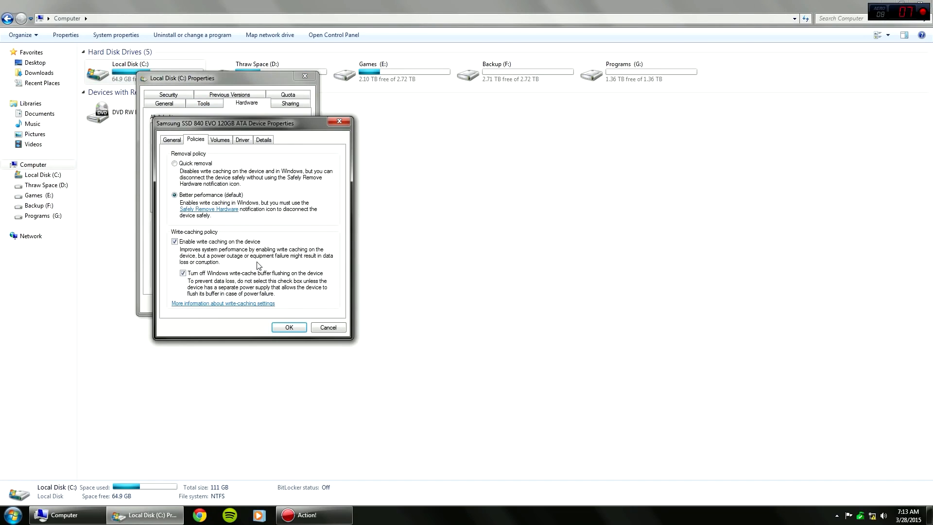
# Set the SSD's removal policy to Quick removal, decline the immediate restart, and close the drive properties and Computer window
pyautogui.click(174, 163)
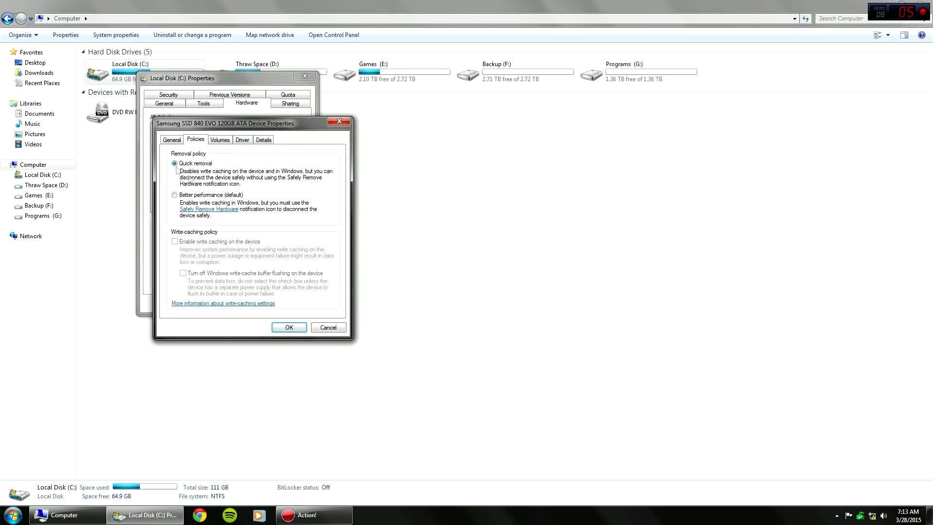
pyautogui.click(289, 328)
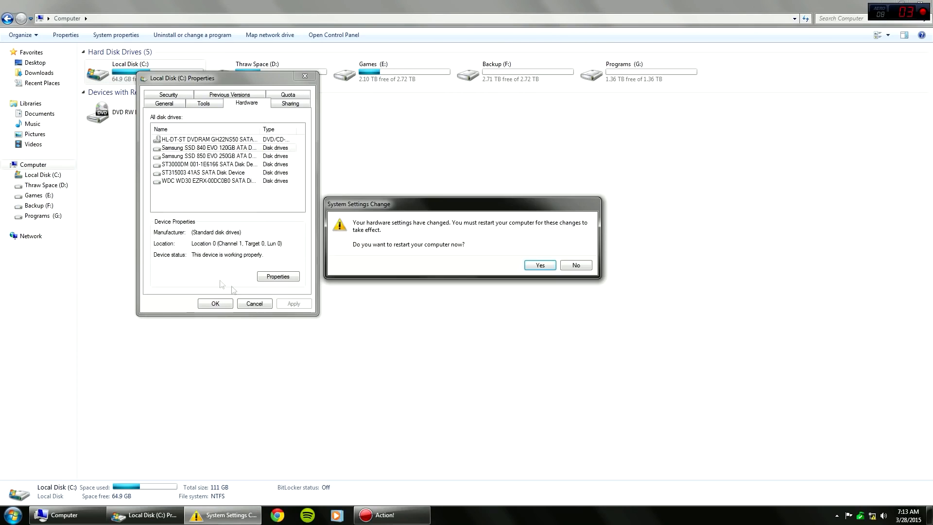
pyautogui.click(575, 266)
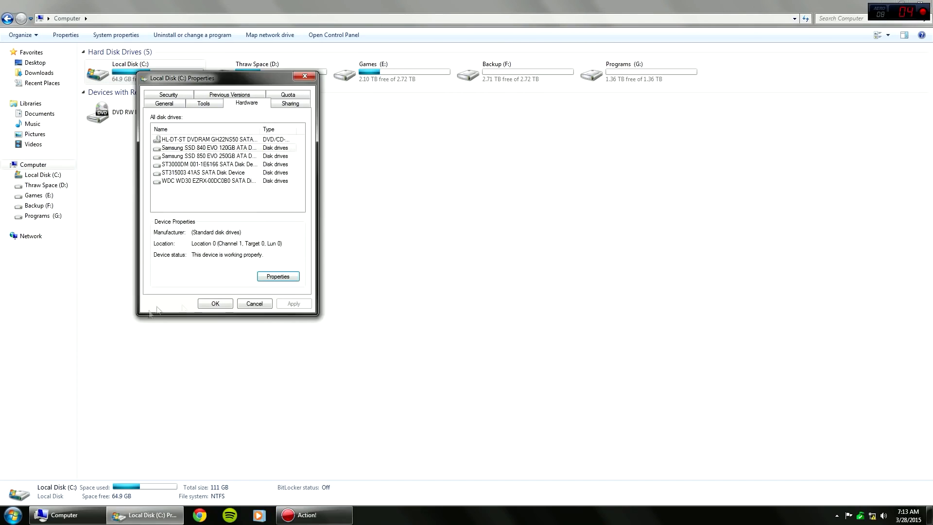
pyautogui.click(228, 303)
pyautogui.click(232, 242)
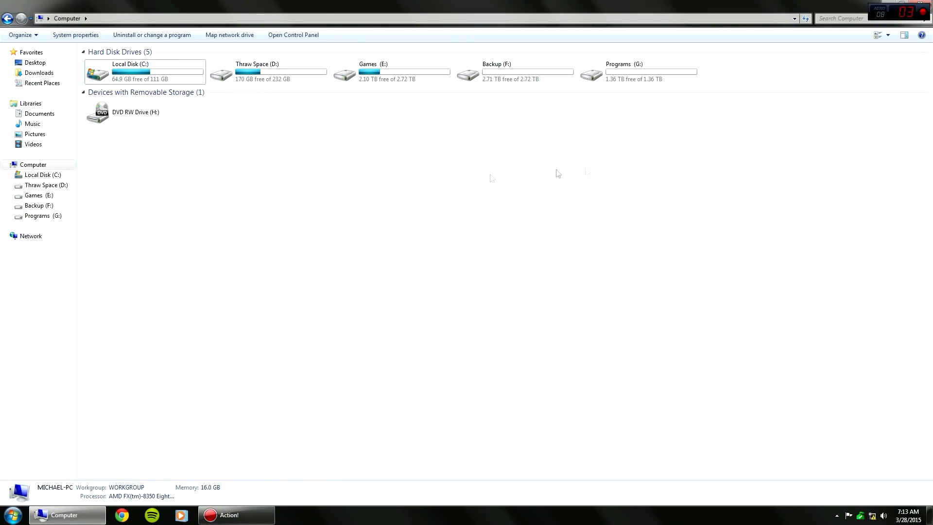
pyautogui.click(924, 5)
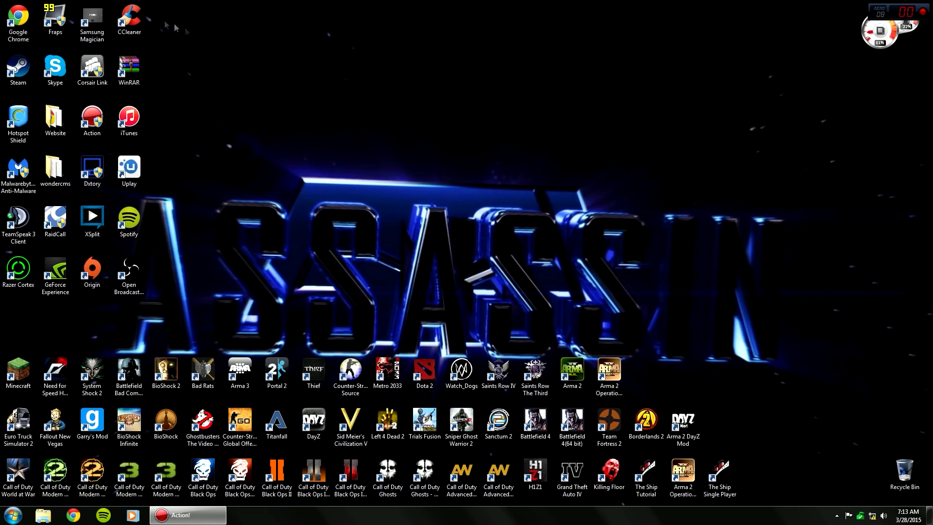
# Open CCleaner from the desktop and scan the registry for issues
pyautogui.moveTo(283, 37); pyautogui.dragTo(137, 1)
pyautogui.doubleClick(129, 19)
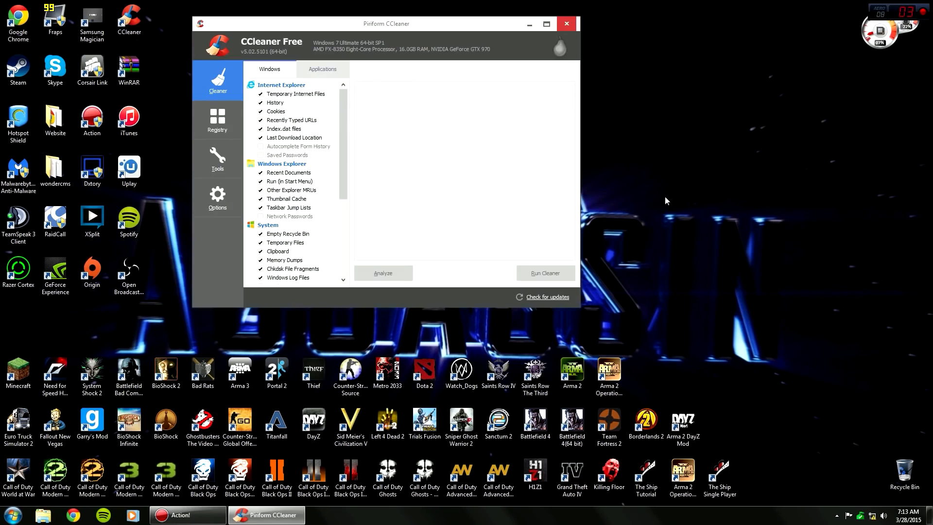
pyautogui.click(225, 128)
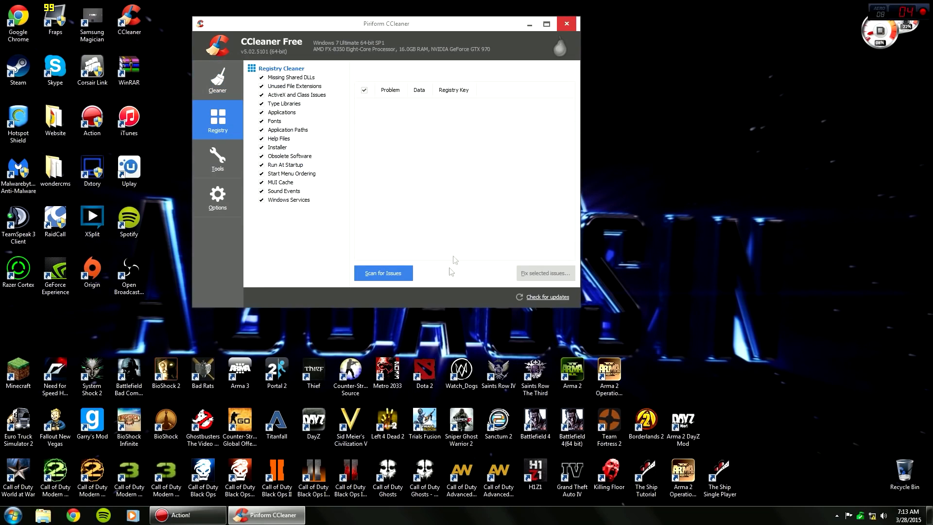
pyautogui.click(388, 270)
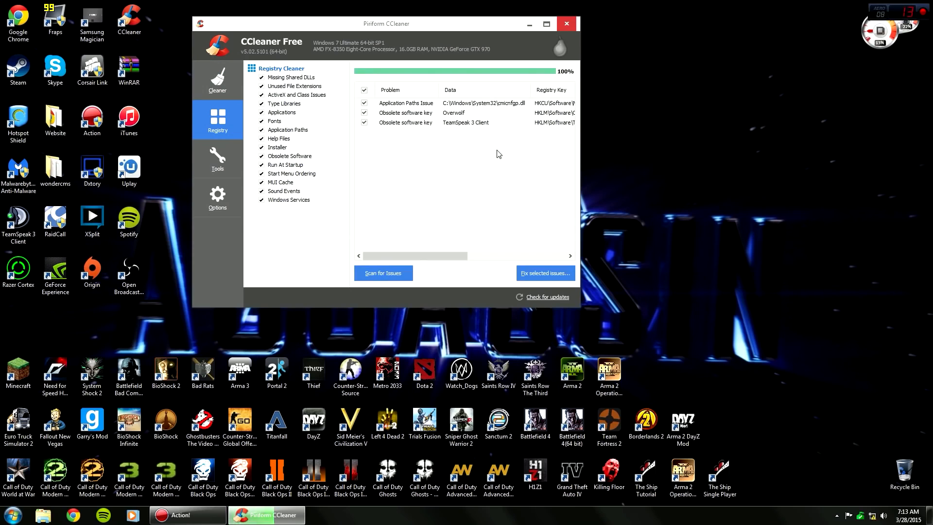
# Fix all selected registry issues without backing up the registry, and close CCleaner after viewing the Cleaner section
pyautogui.click(539, 275)
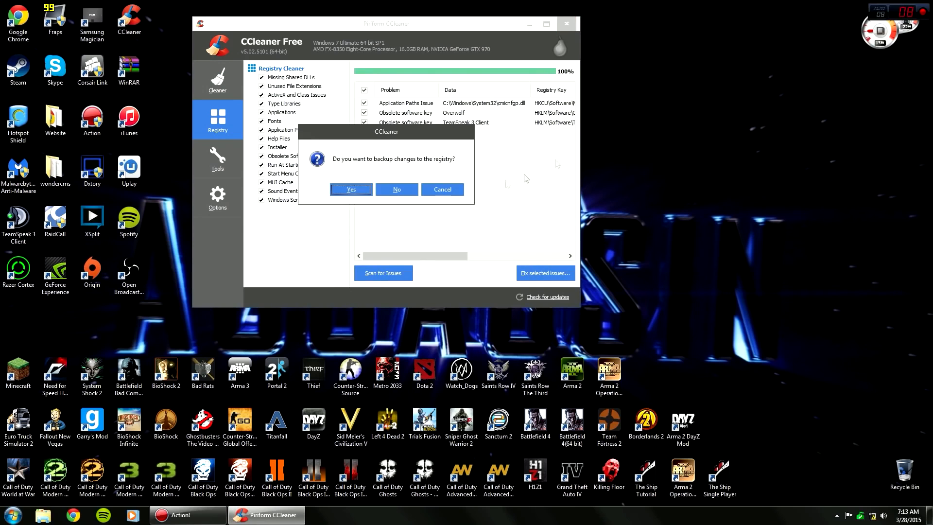
pyautogui.click(393, 190)
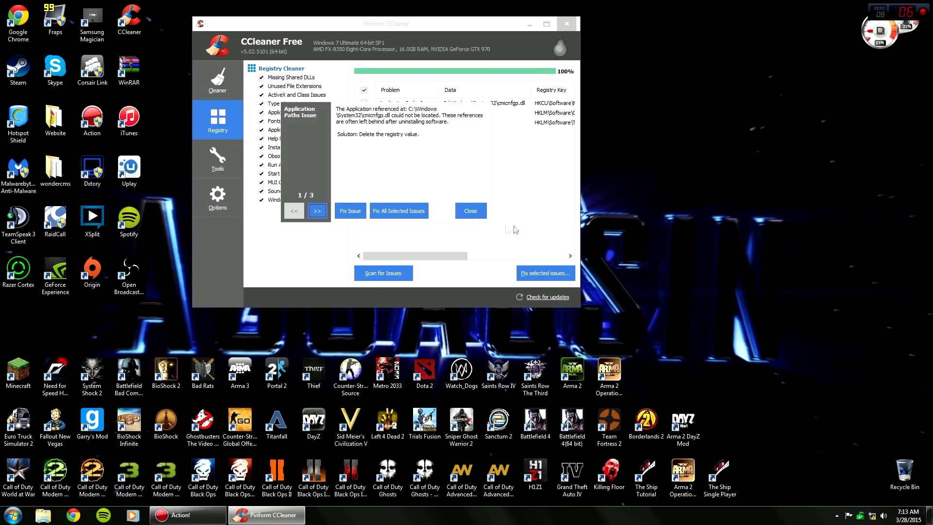
pyautogui.click(387, 216)
pyautogui.click(459, 212)
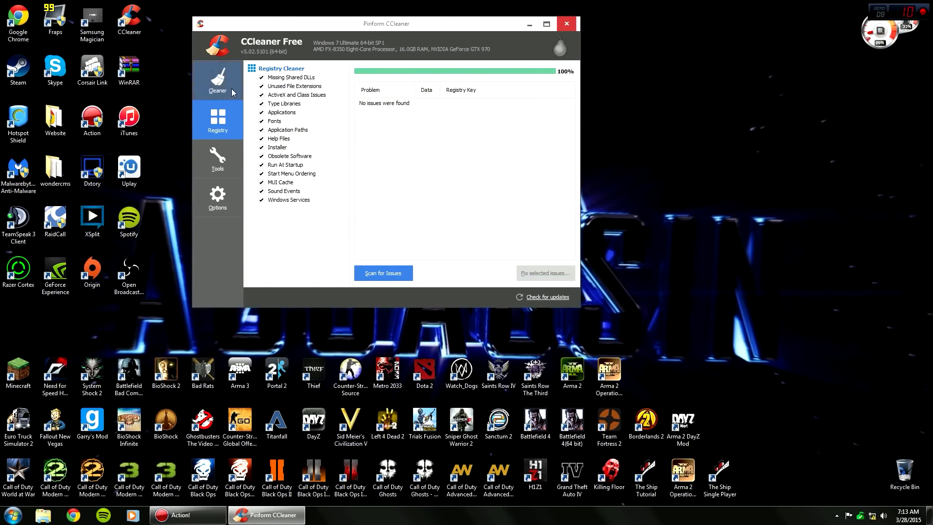
pyautogui.hotkey('alt', 'c')
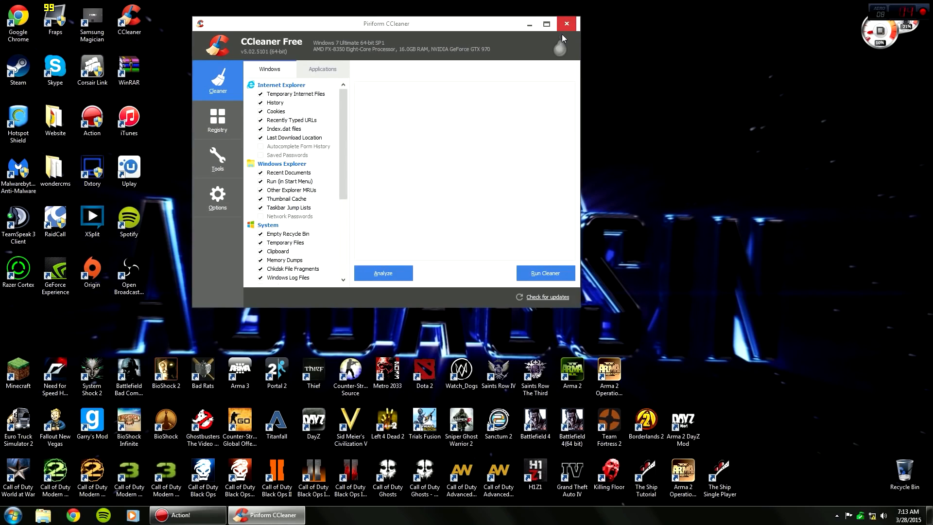
pyautogui.click(564, 29)
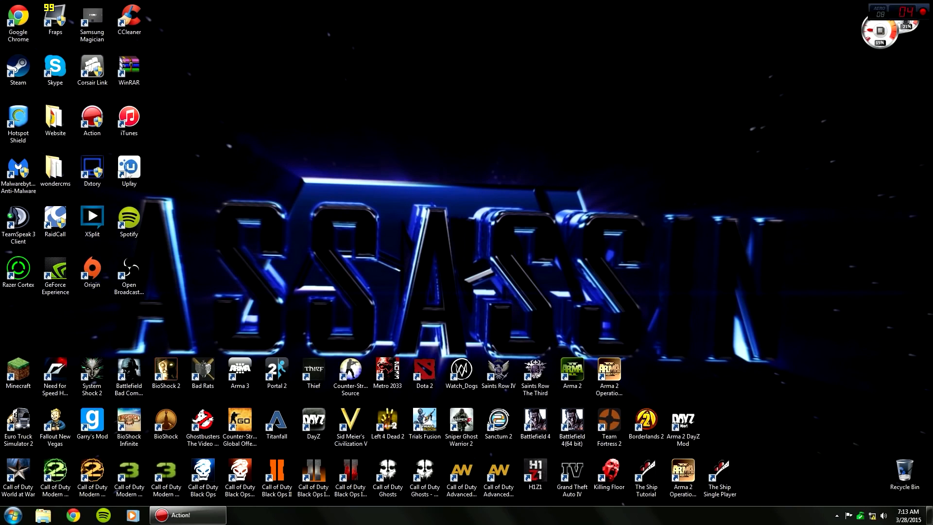
# Open Samsung Magician from the desktop and view its RAPID Mode page
pyautogui.moveTo(233, 101); pyautogui.dragTo(272, 145)
pyautogui.click(95, 18)
pyautogui.doubleClick(95, 19)
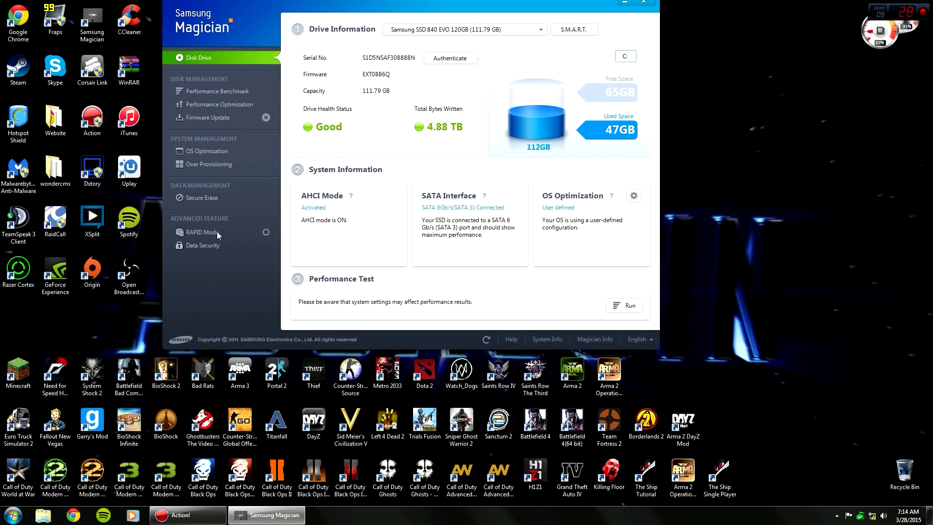
pyautogui.click(217, 233)
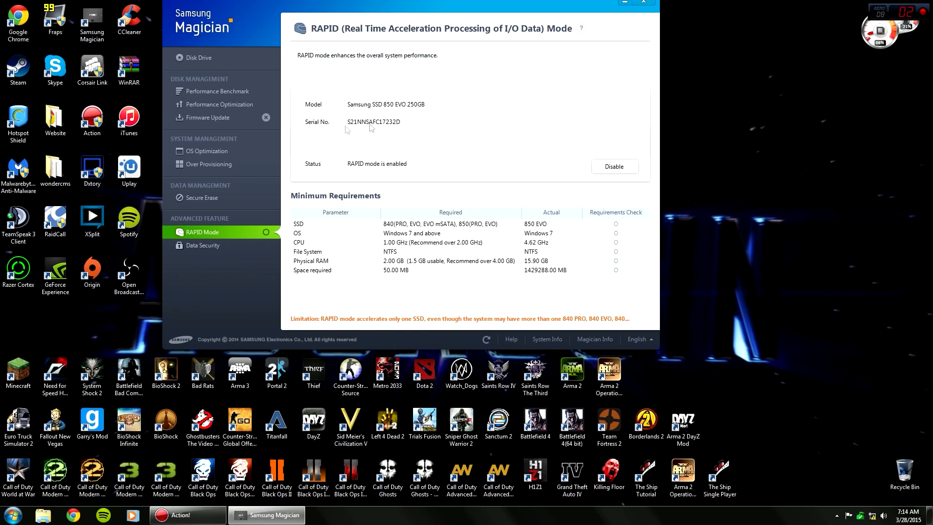
# Review the Maximum Performance profile under OS Optimization without applying it, and close Samsung Magician
pyautogui.click(217, 151)
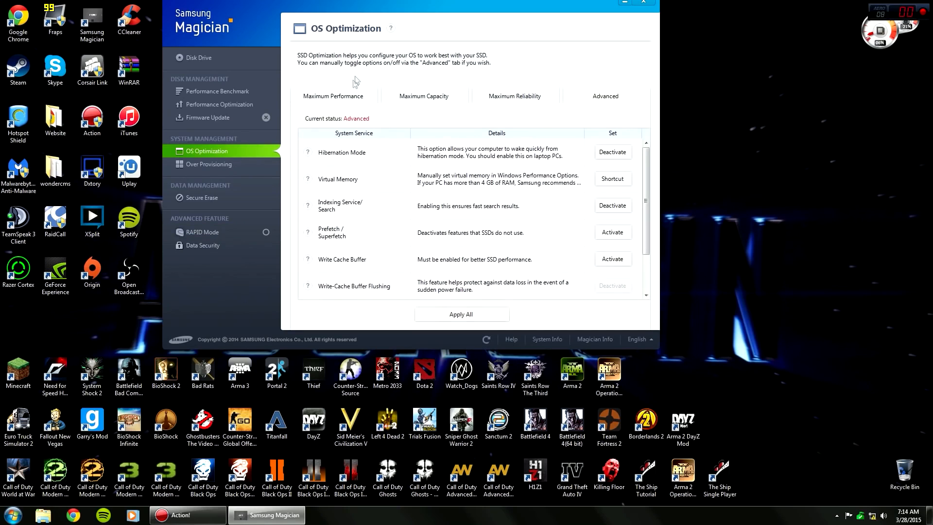
pyautogui.click(334, 97)
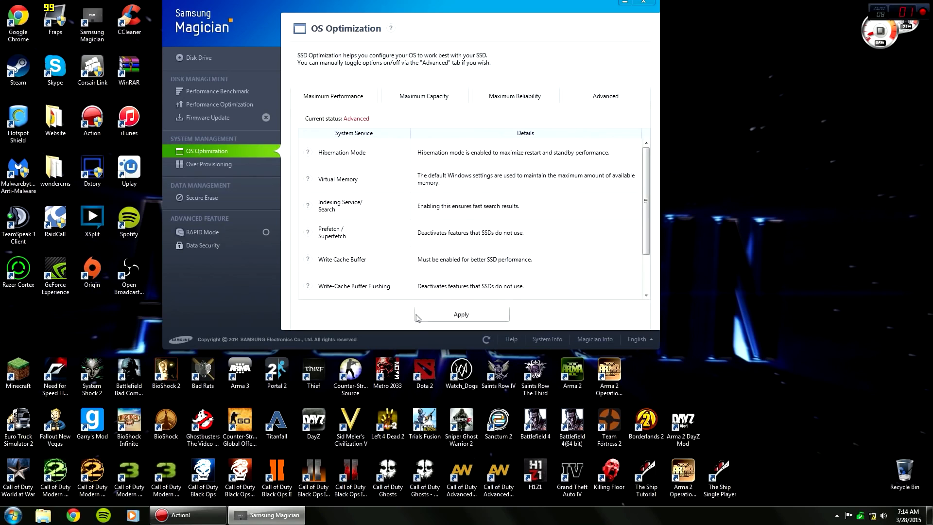
pyautogui.click(645, 4)
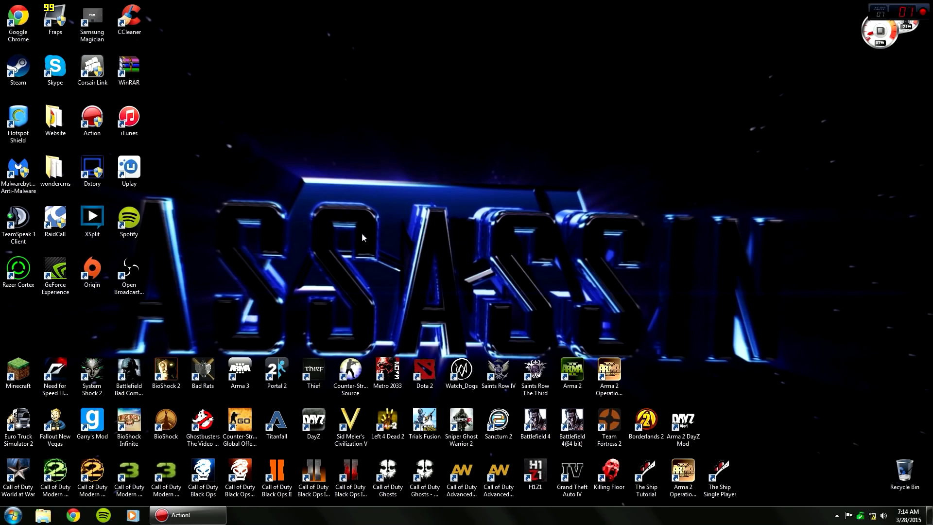
# Open the User Account Control settings through Control Panel's User Accounts and accept the Never notify level
pyautogui.click(13, 515)
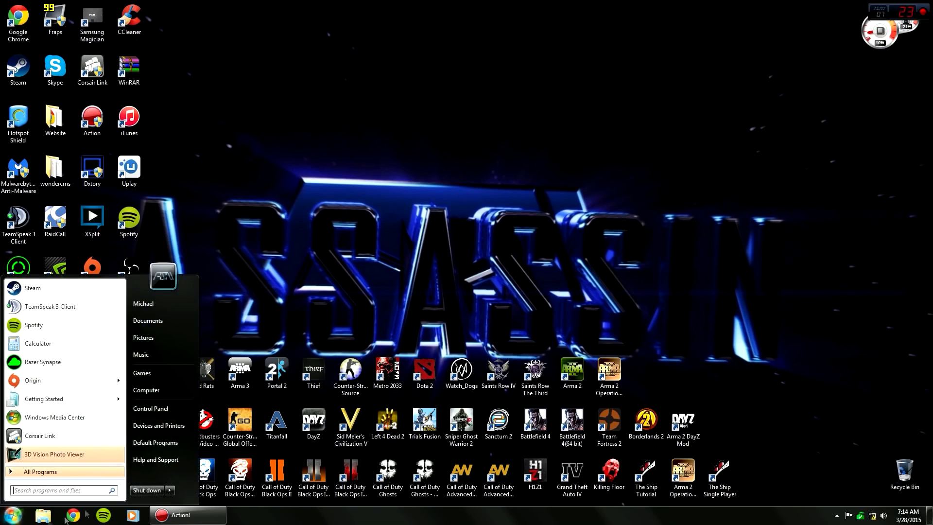
pyautogui.click(171, 407)
pyautogui.click(549, 161)
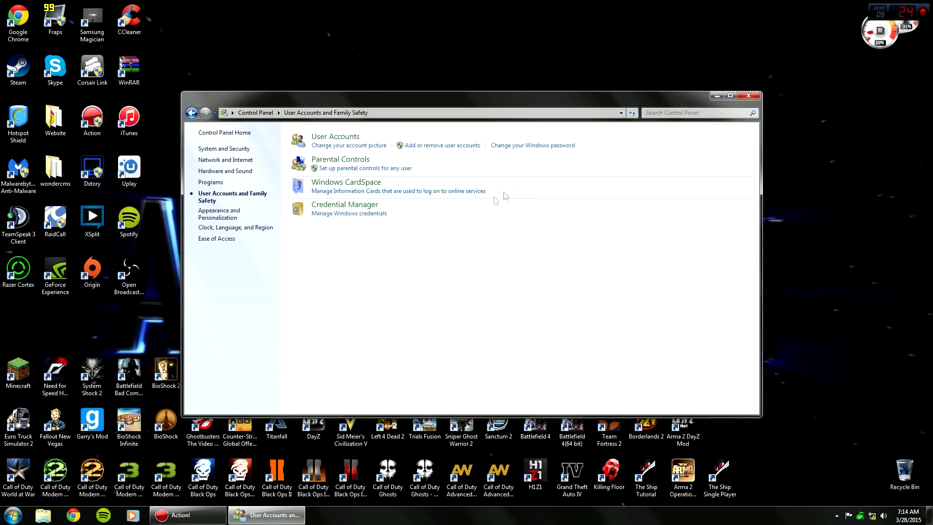
pyautogui.click(335, 137)
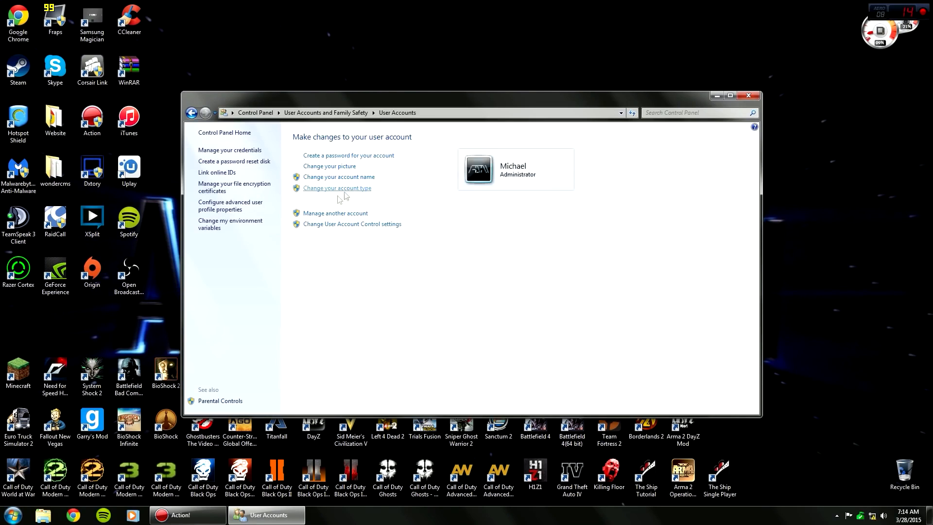
pyautogui.click(333, 224)
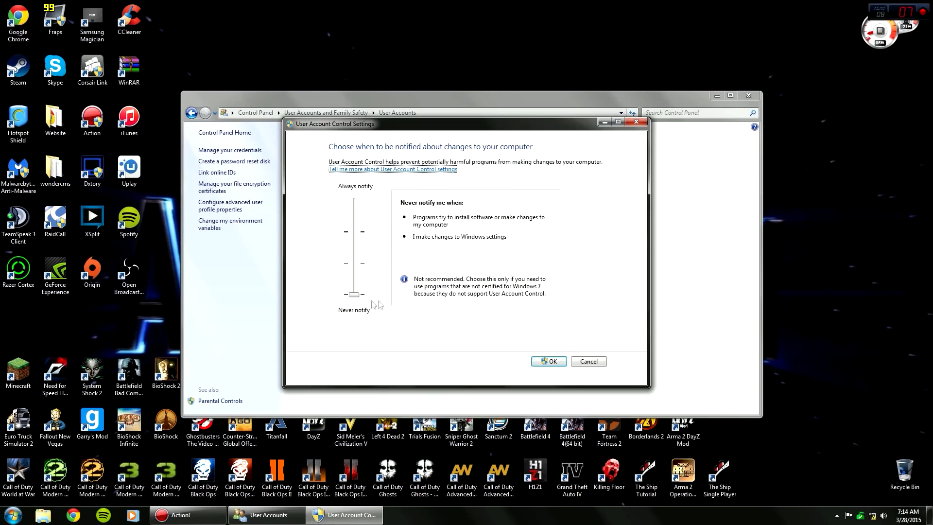
pyautogui.click(548, 361)
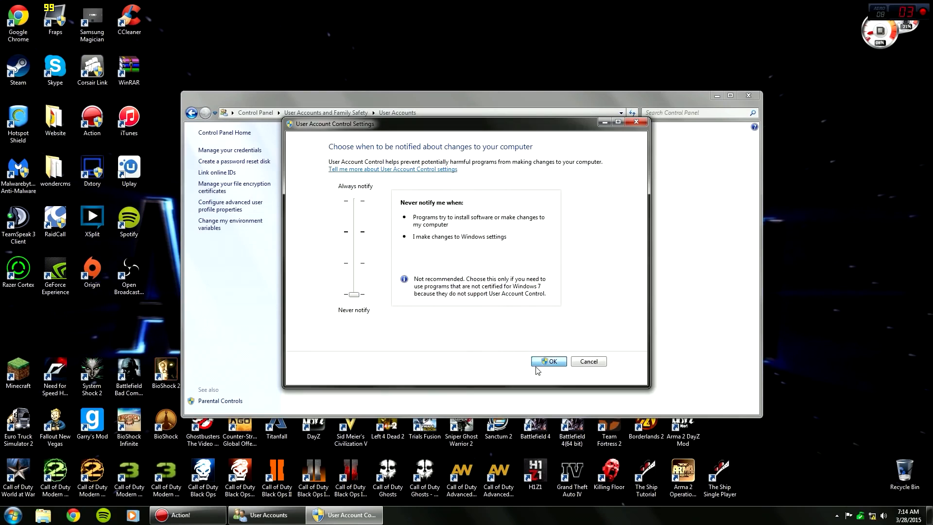
# Return to the Control Panel home, open Power Options under System and Security, and show the additional power plans
pyautogui.click(191, 113)
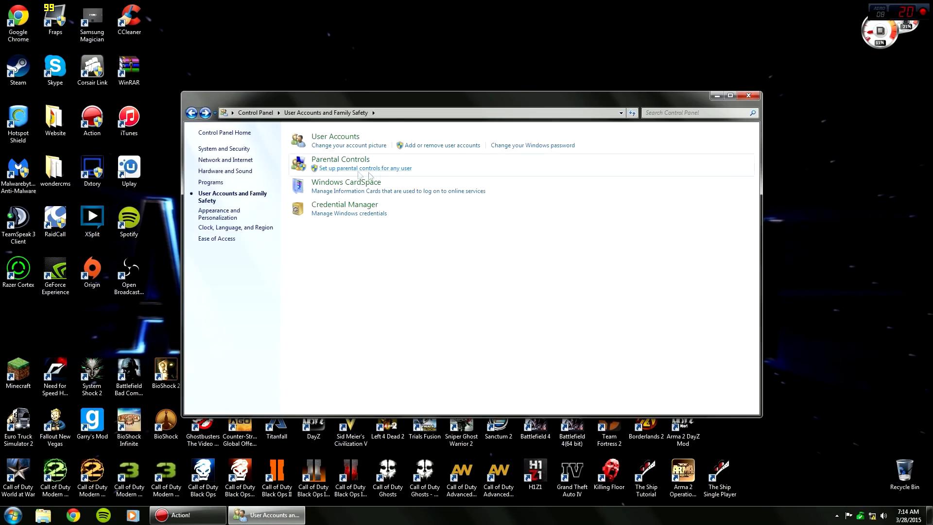
pyautogui.click(191, 113)
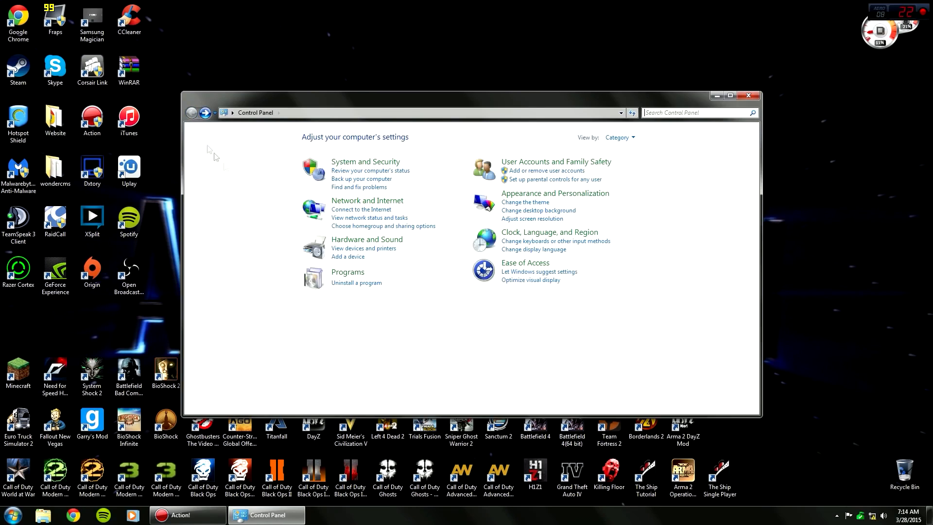
pyautogui.click(387, 163)
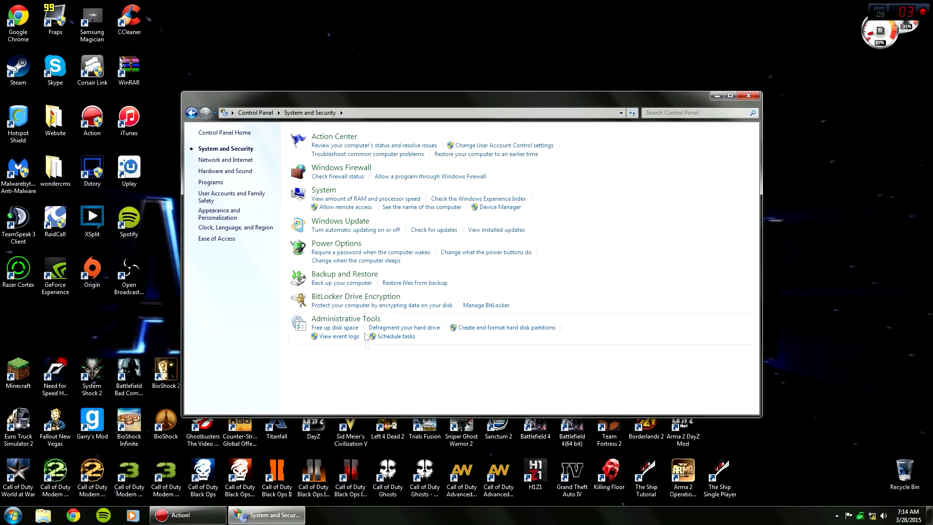
pyautogui.click(341, 244)
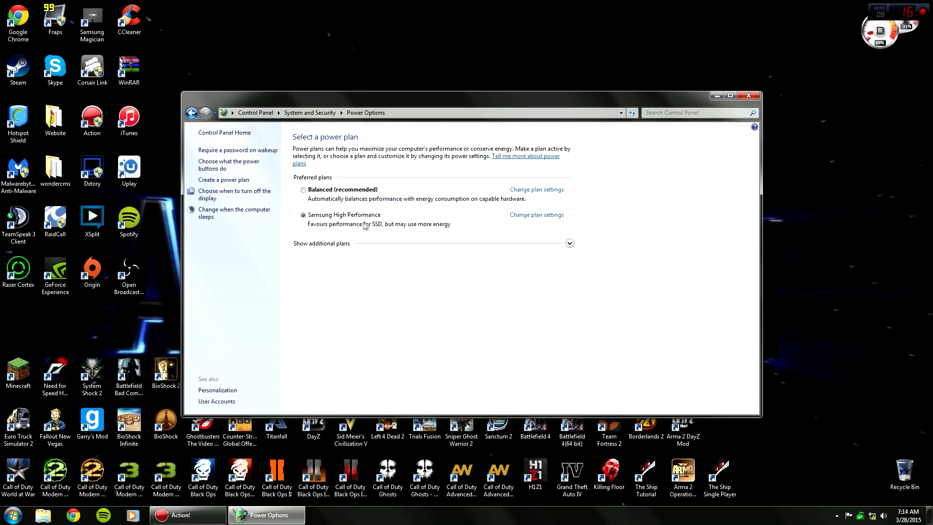
pyautogui.click(325, 246)
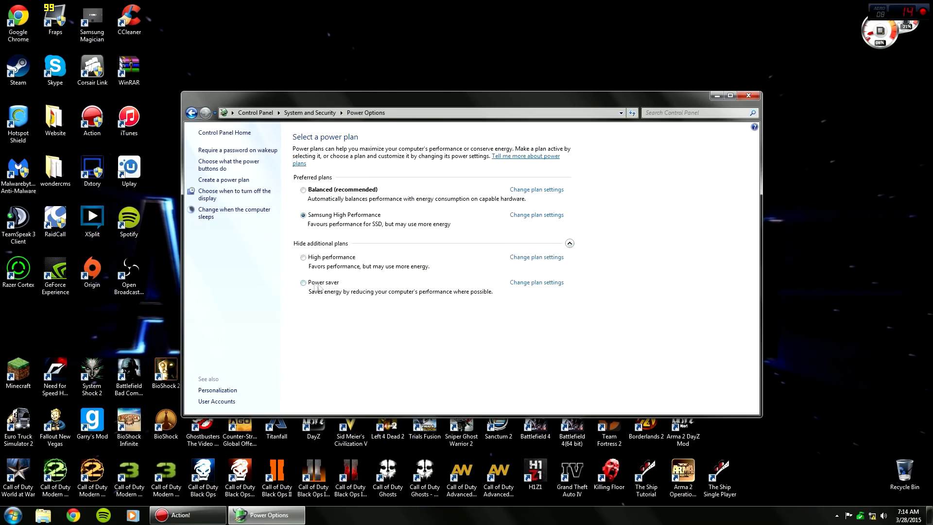
# Set the High performance plan to never turn off the display and save the plan changes
pyautogui.click(536, 258)
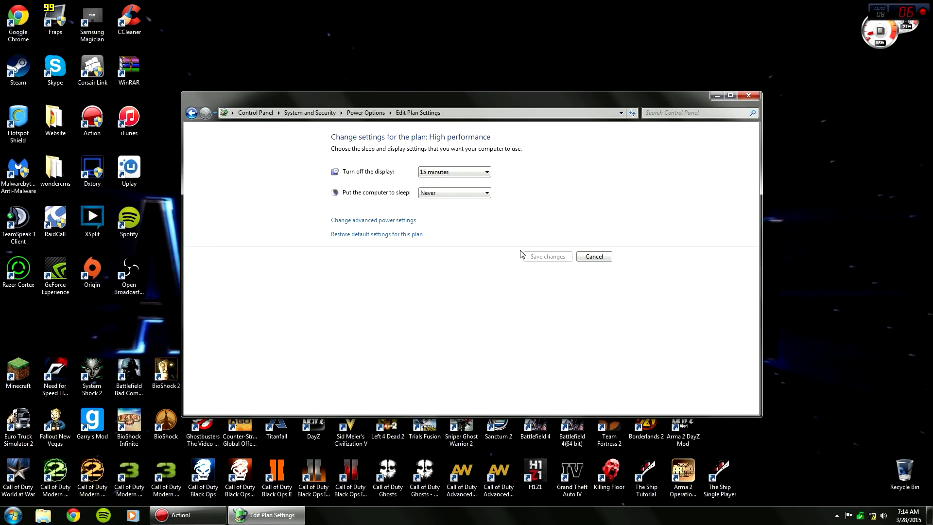
pyautogui.click(453, 174)
pyautogui.click(432, 284)
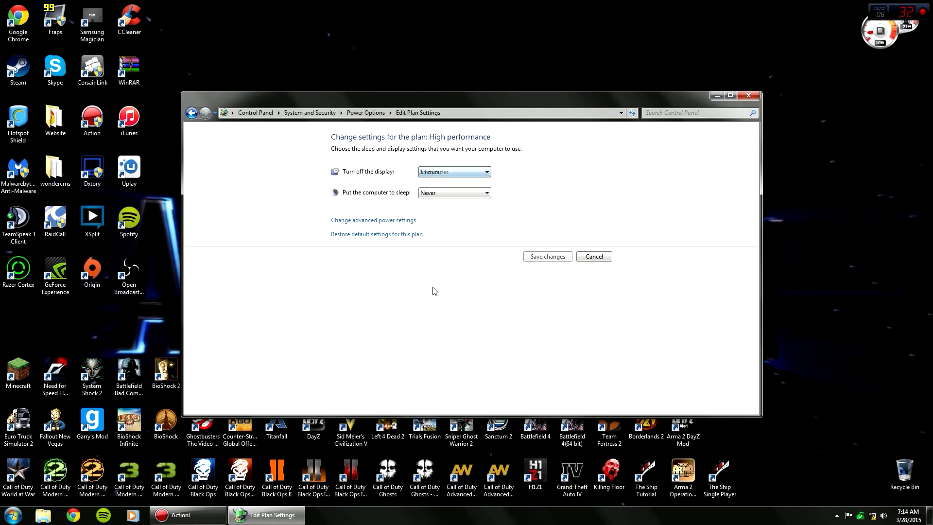
pyautogui.click(447, 175)
pyautogui.click(426, 291)
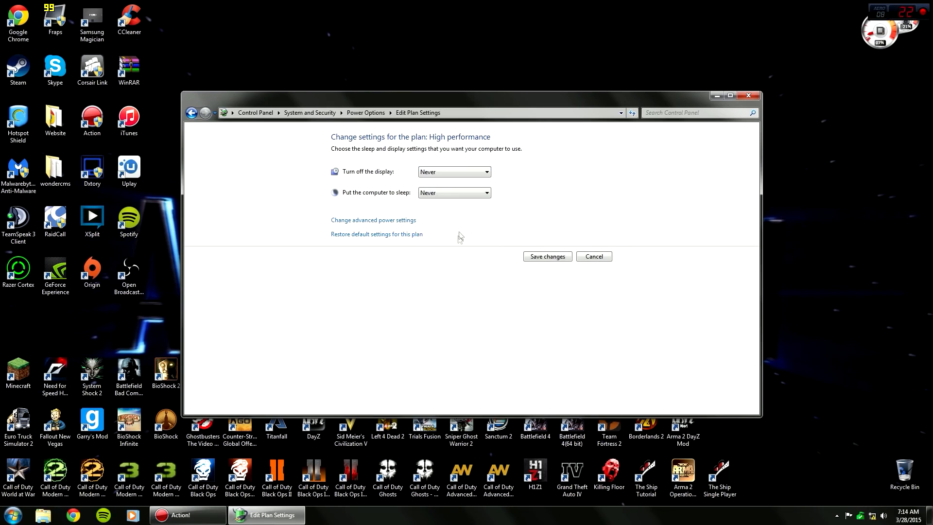
pyautogui.click(554, 257)
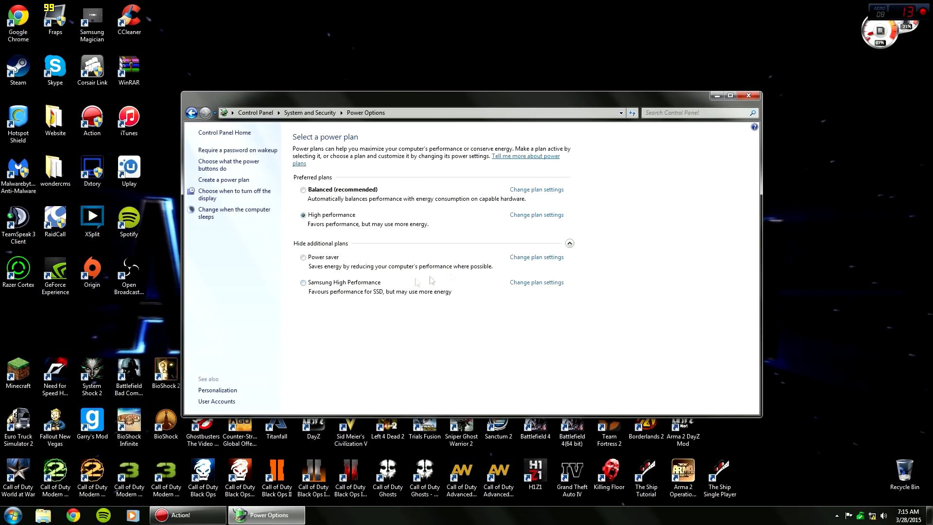
# Set the High performance plan's advanced option for turning off the hard disk to Never and apply it
pyautogui.click(536, 214)
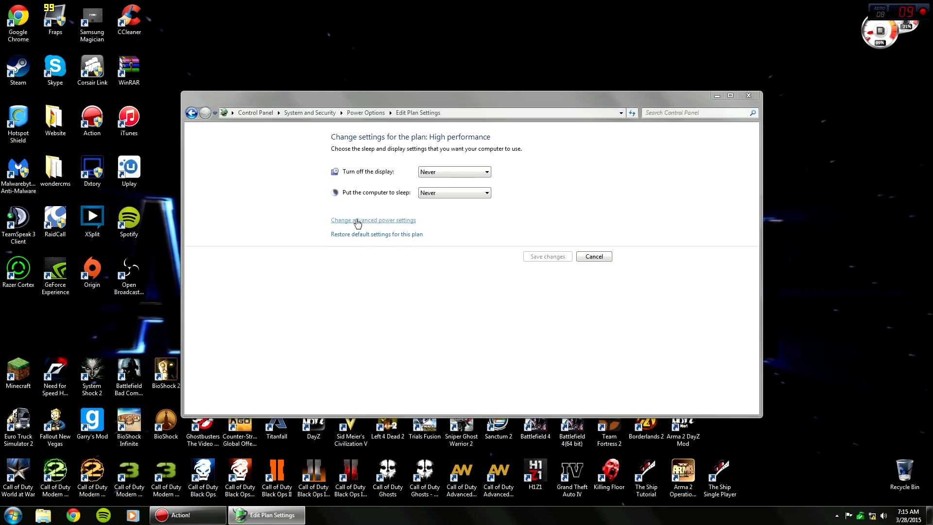
pyautogui.click(359, 220)
pyautogui.click(96, 191)
pyautogui.click(96, 184)
pyautogui.click(105, 191)
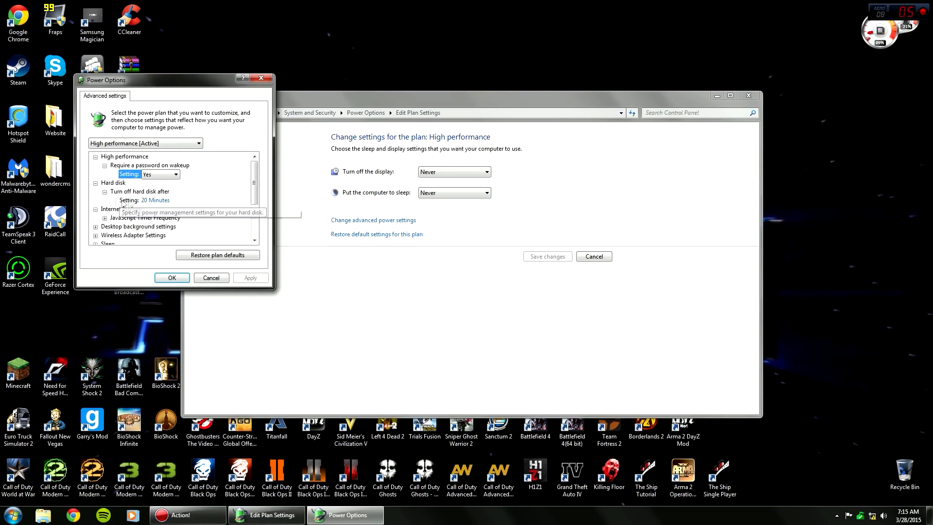
pyautogui.click(150, 200)
pyautogui.press('BackSpace')
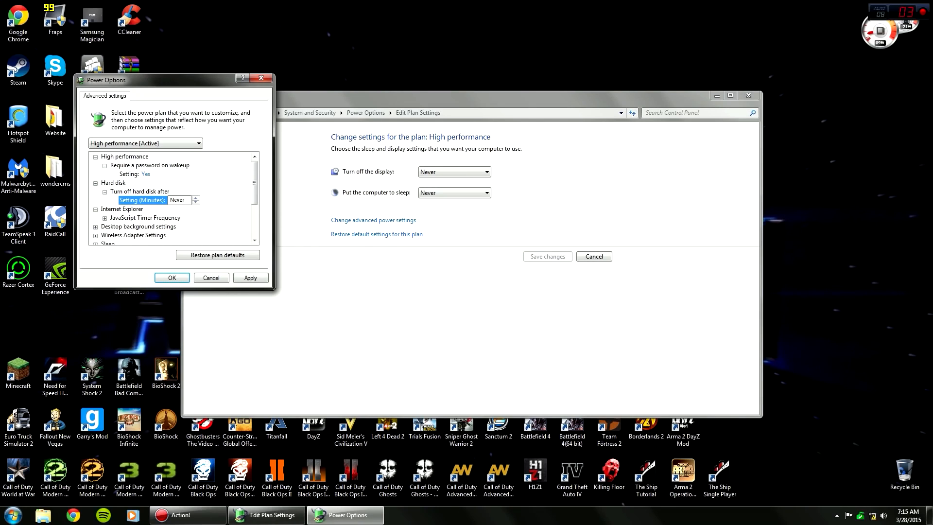
pyautogui.click(250, 278)
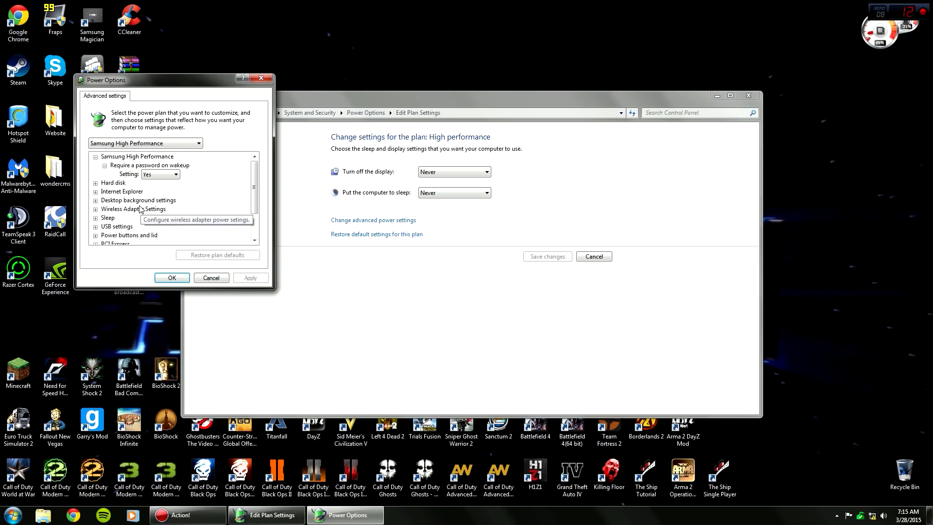
# Set Sleep after to Never for the Power saver plan, apply the change, and close the power settings windows
pyautogui.scroll(1, 124, 211)
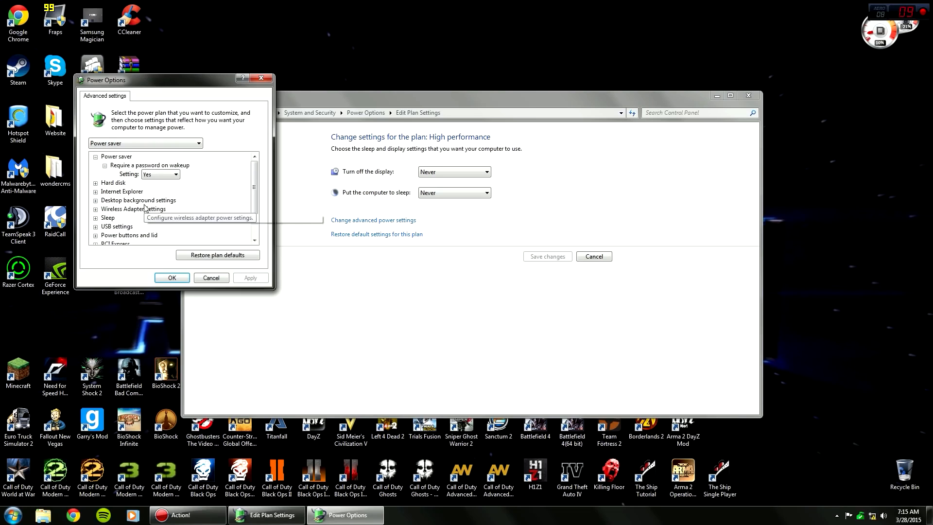
pyautogui.click(95, 219)
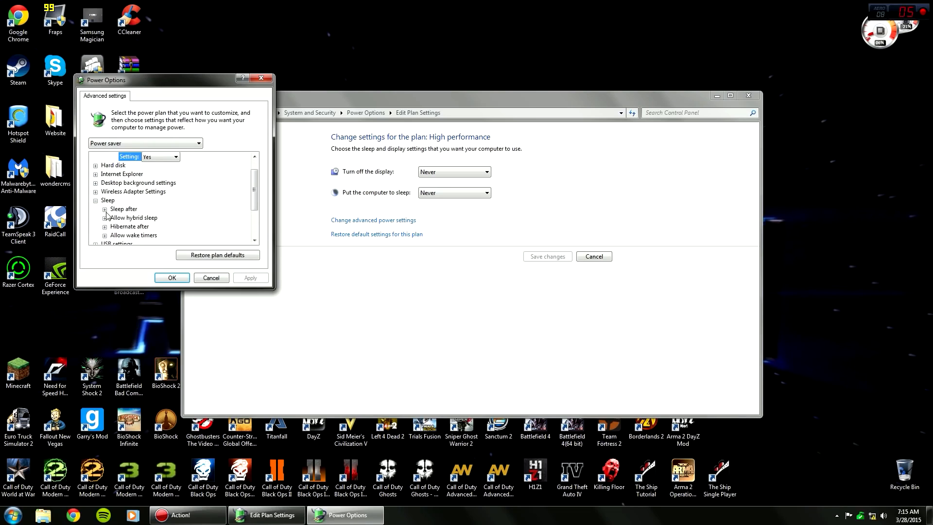
pyautogui.click(104, 209)
pyautogui.click(190, 217)
pyautogui.doubleClick(190, 217)
pyautogui.press('BackSpace')
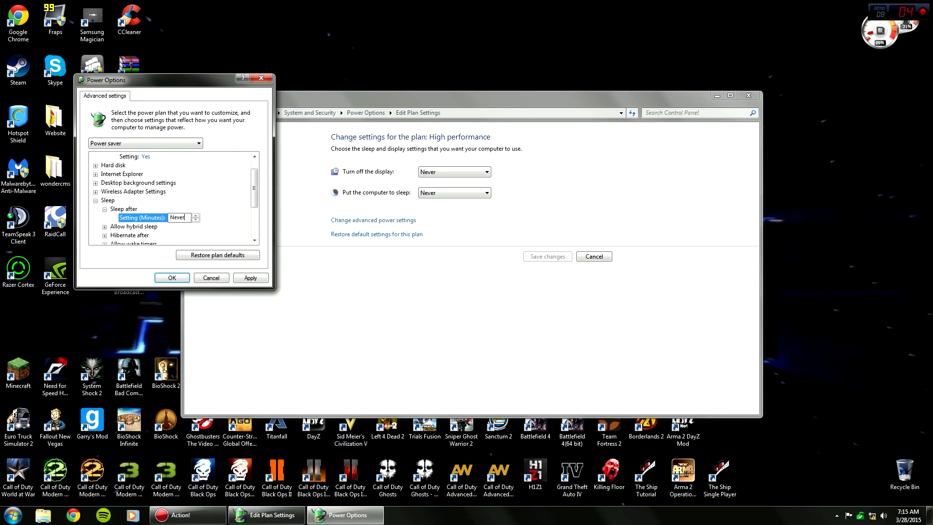
pyautogui.click(250, 277)
pyautogui.click(172, 277)
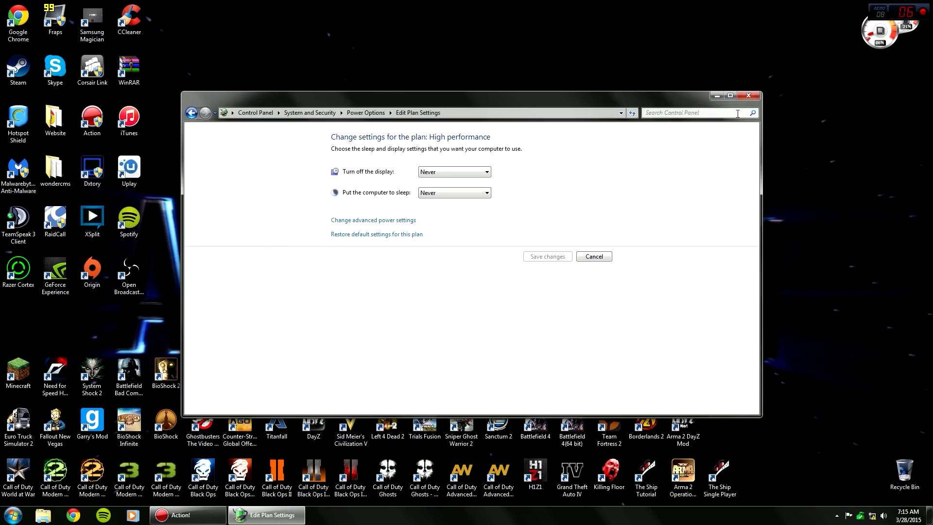
pyautogui.click(747, 96)
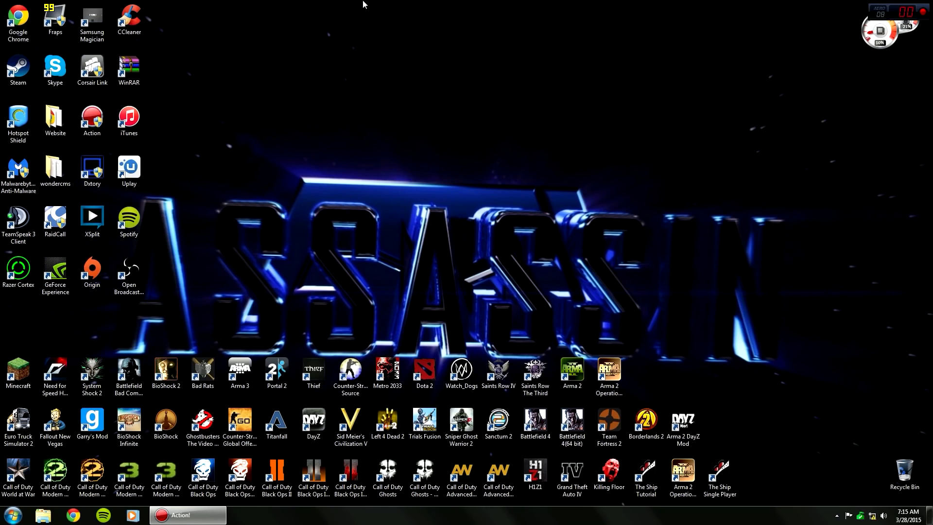
# Open the graphics adapter properties through the desktop's screen resolution advanced settings
pyautogui.rightClick(382, 38)
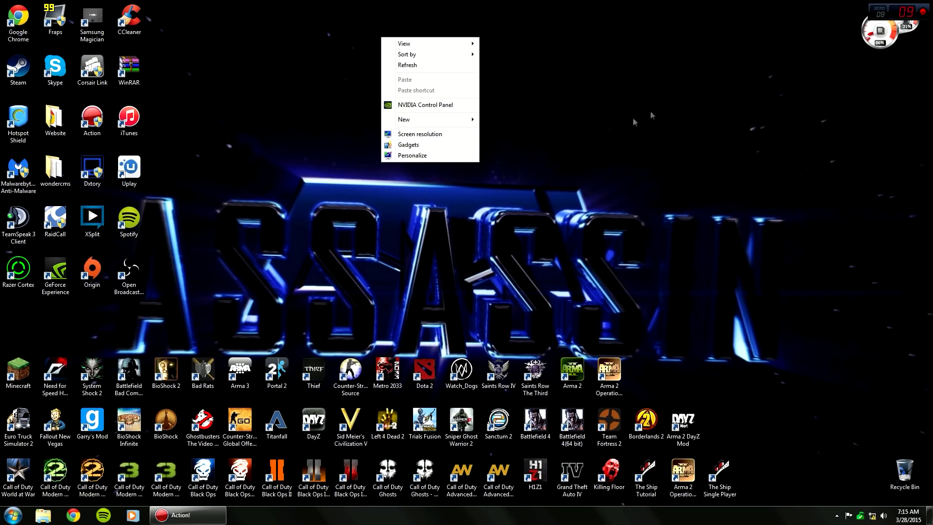
pyautogui.click(419, 134)
pyautogui.click(587, 268)
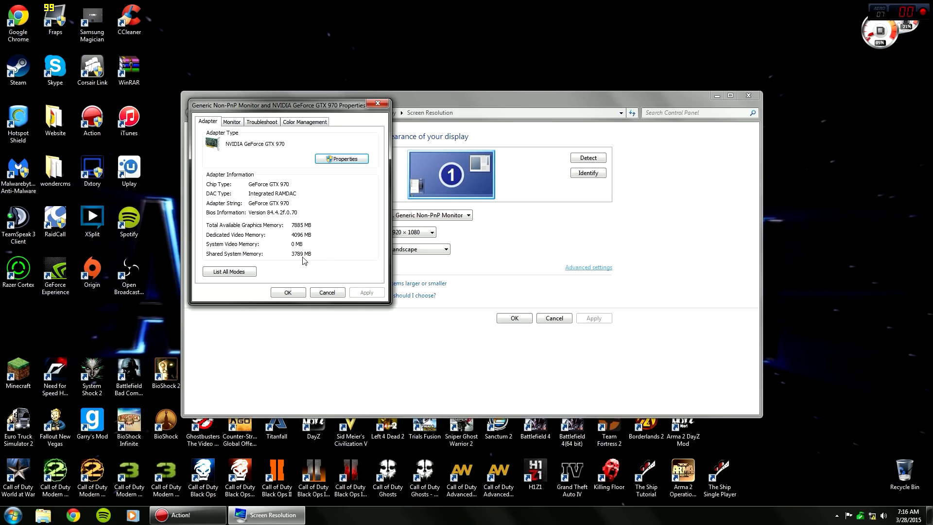
# Accept and close the graphics adapter properties and the Screen Resolution window
pyautogui.click(291, 291)
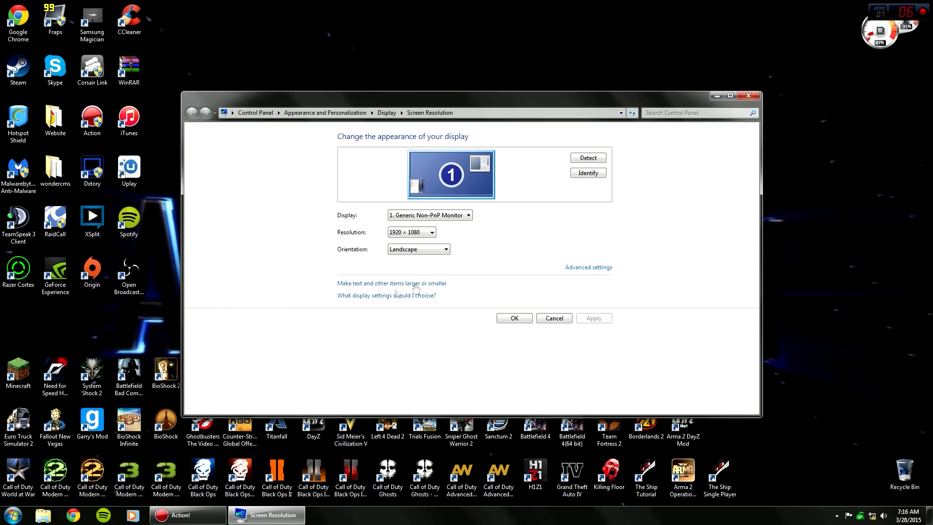
pyautogui.click(508, 318)
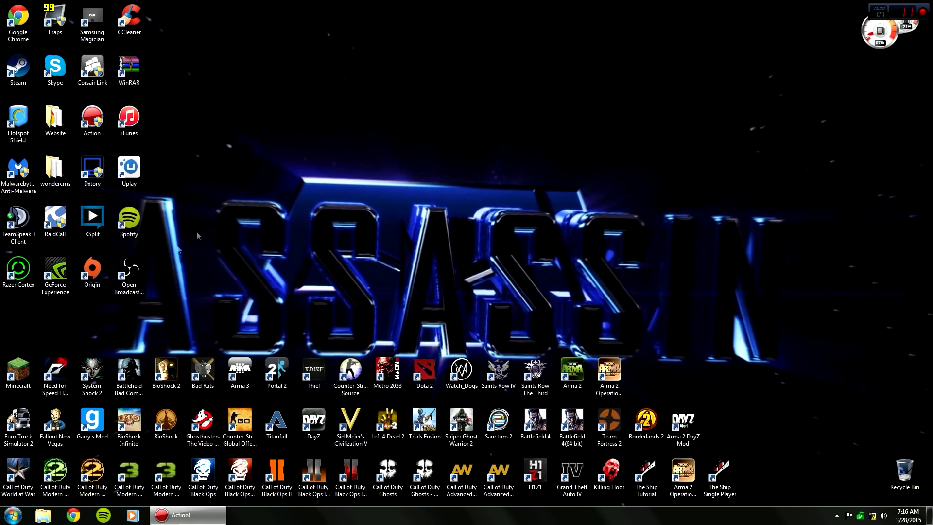
pyautogui.rightClick(327, 93)
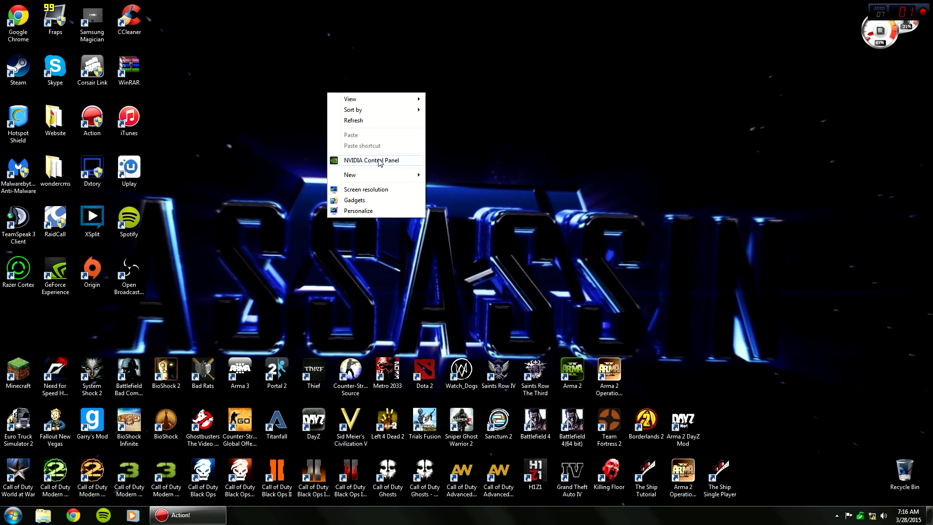
pyautogui.click(478, 176)
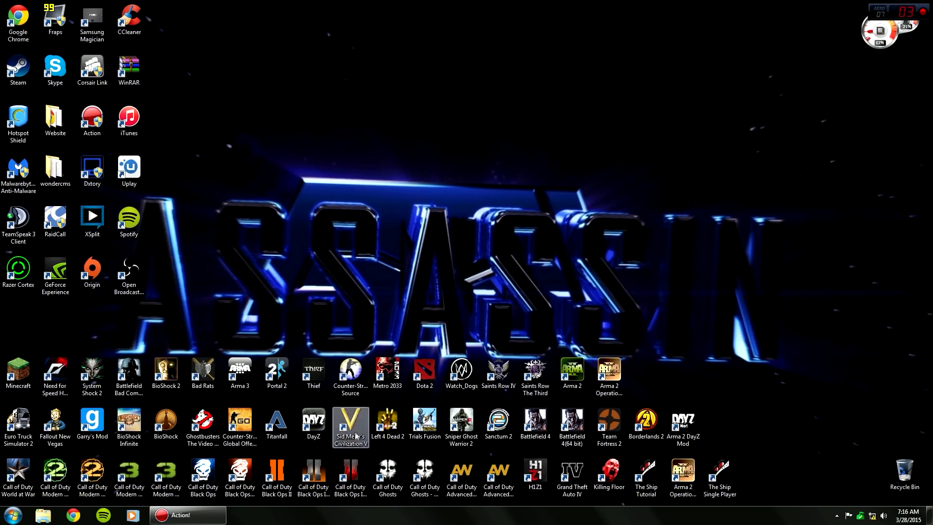
pyautogui.click(875, 516)
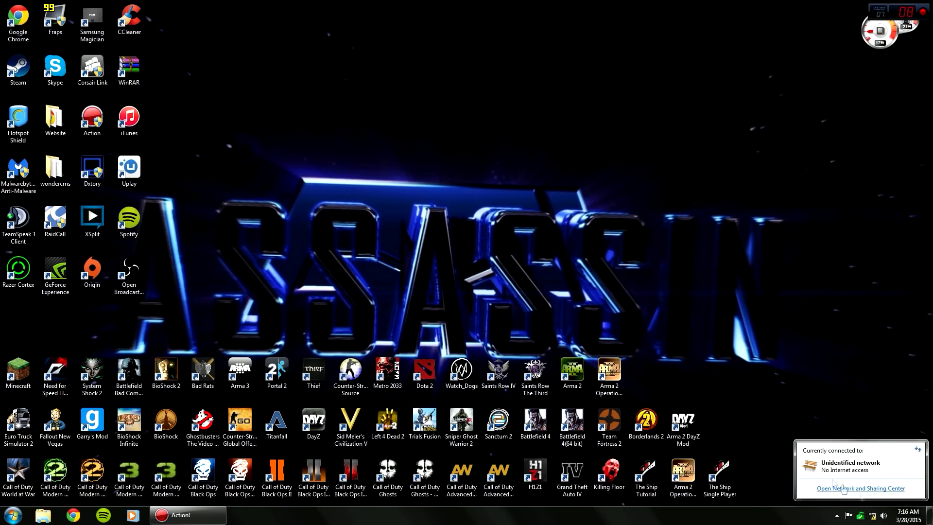
pyautogui.click(786, 265)
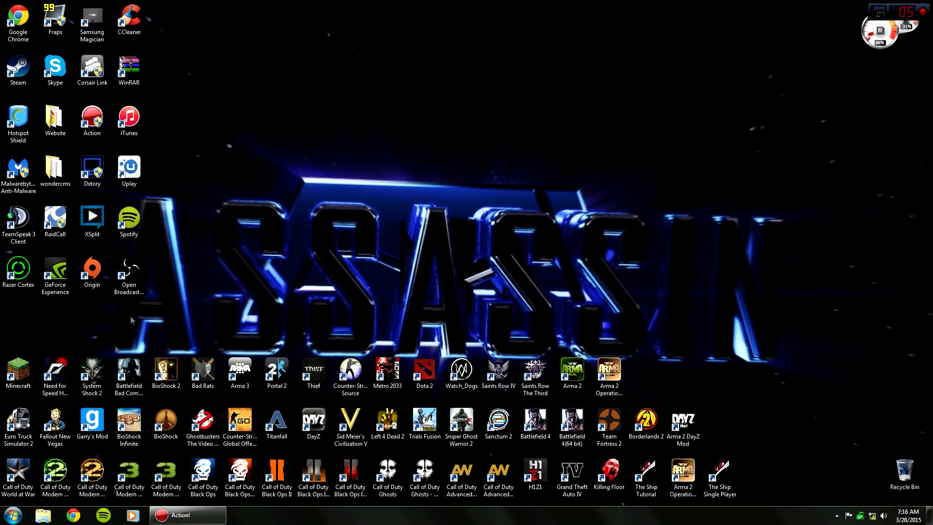